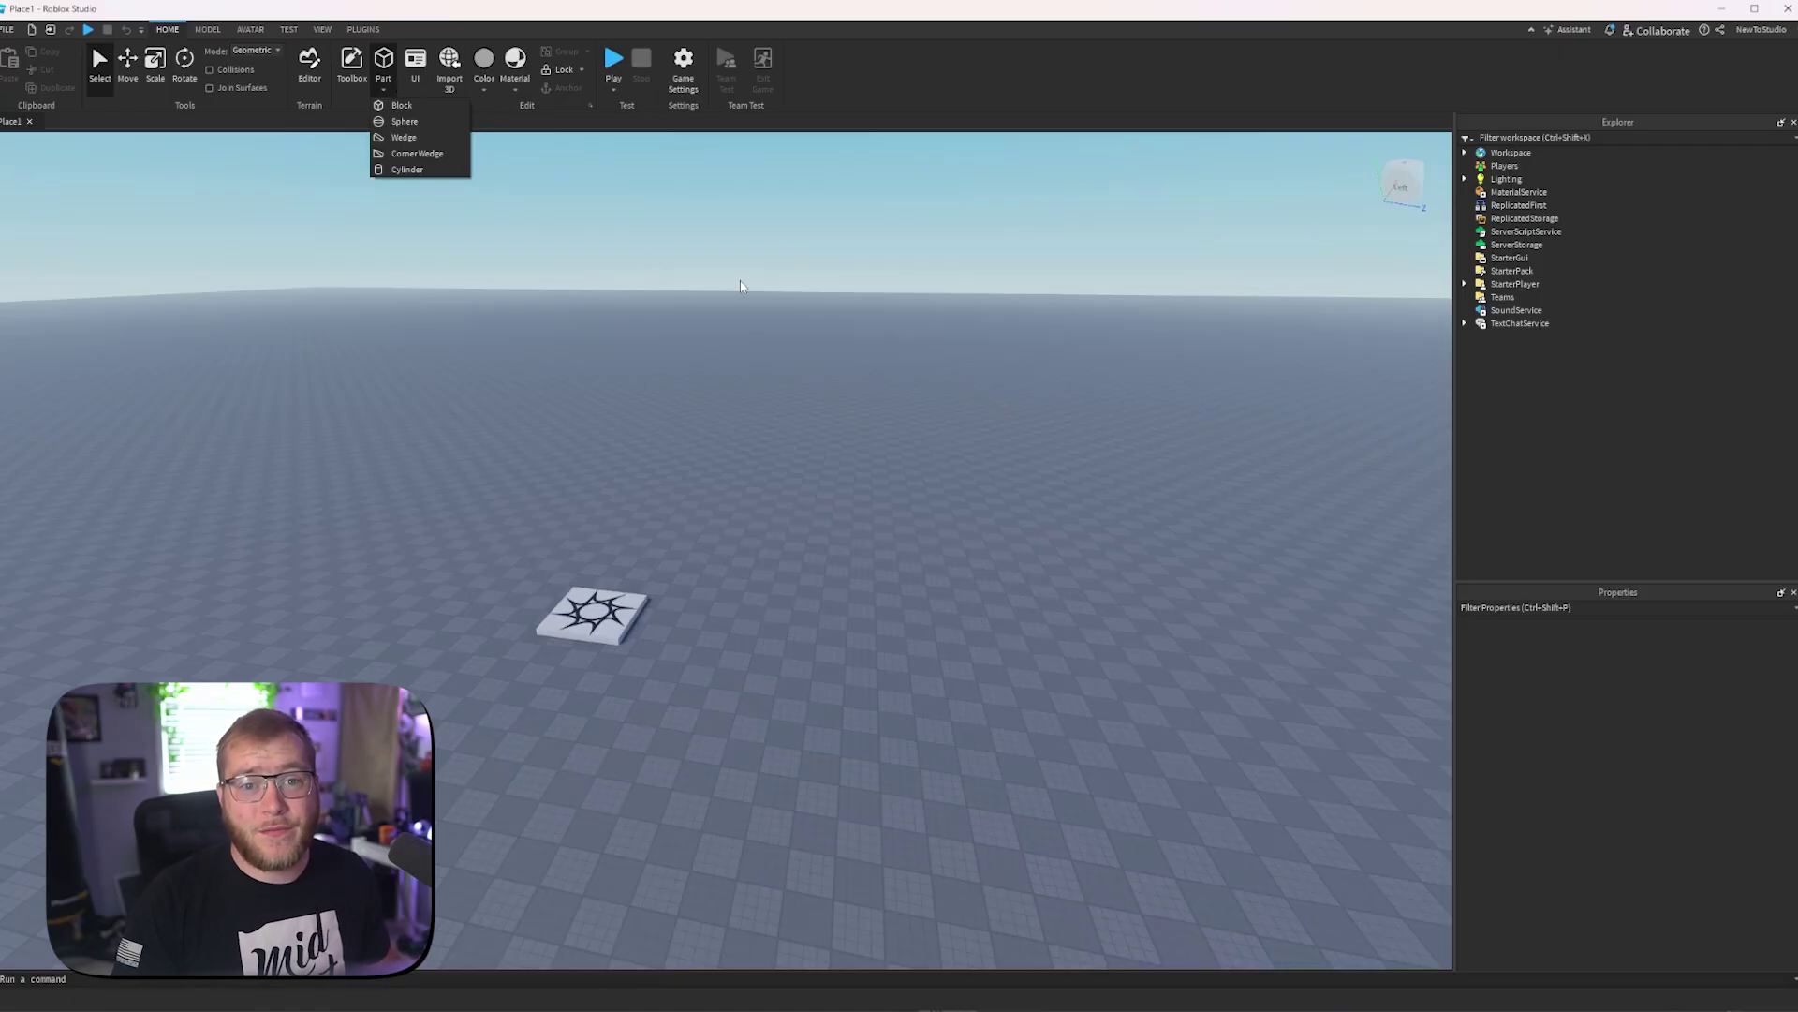
left_click(740, 285)
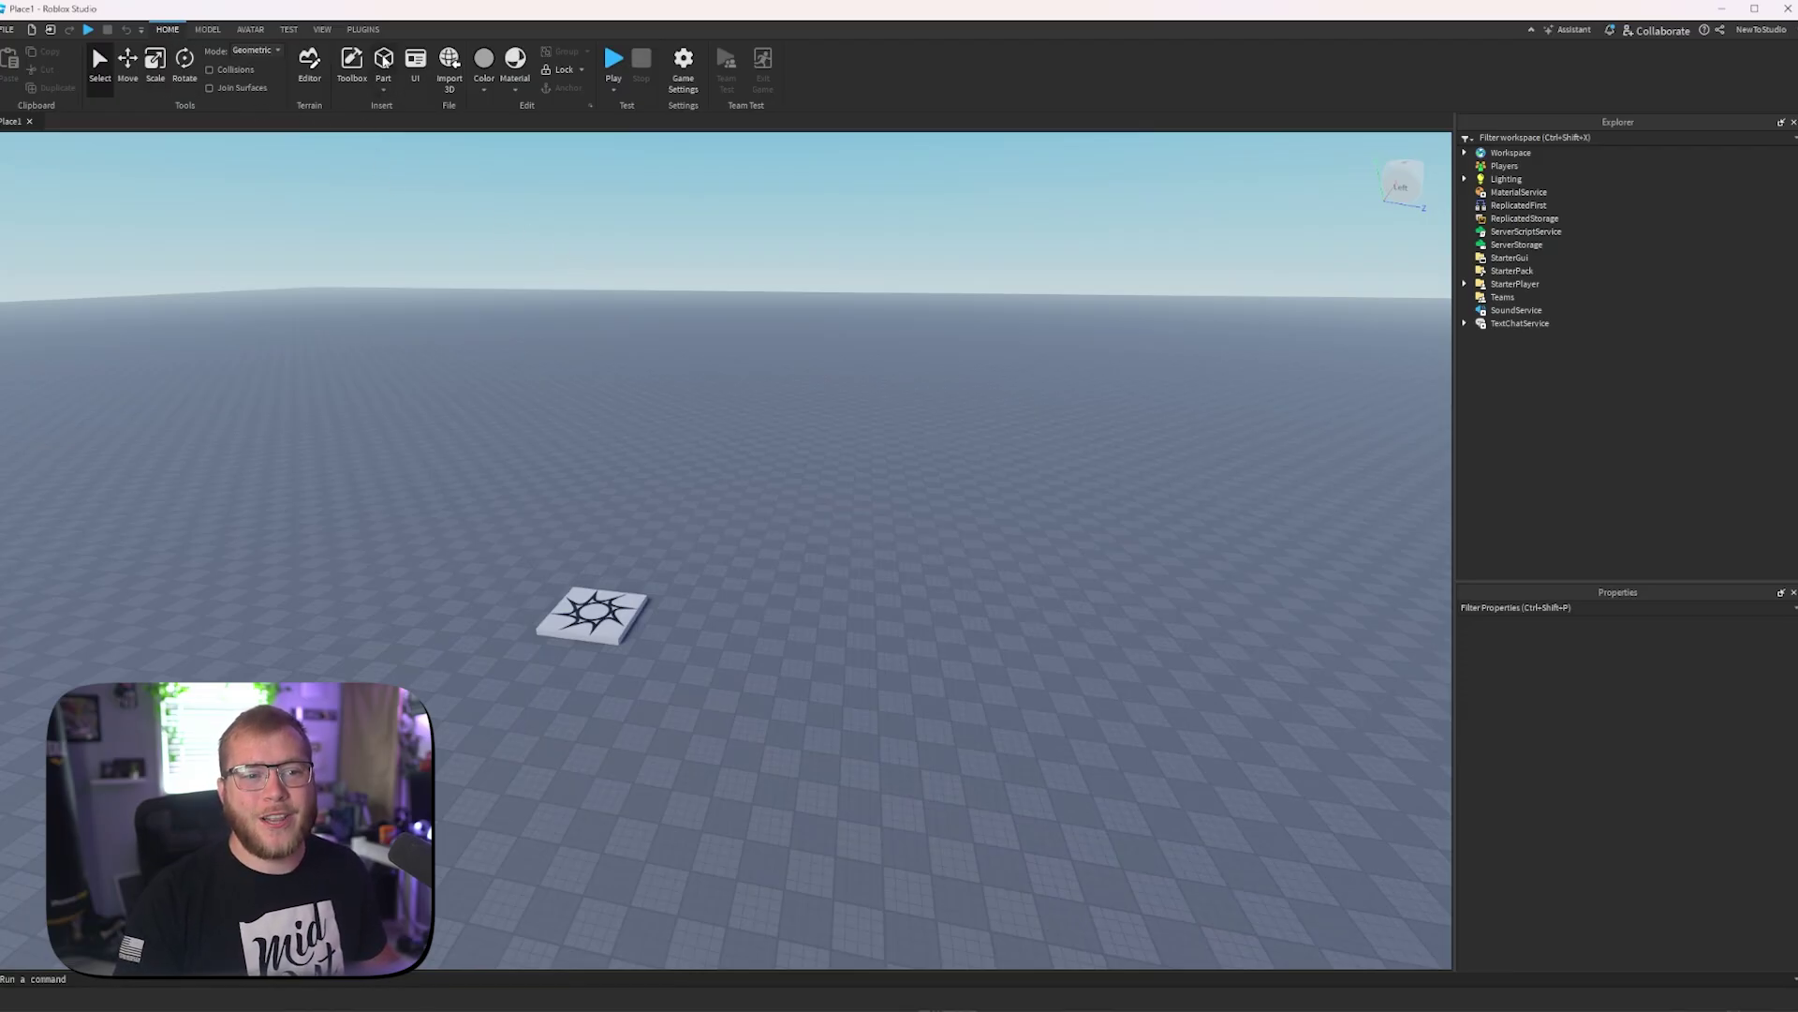
left_click(384, 61)
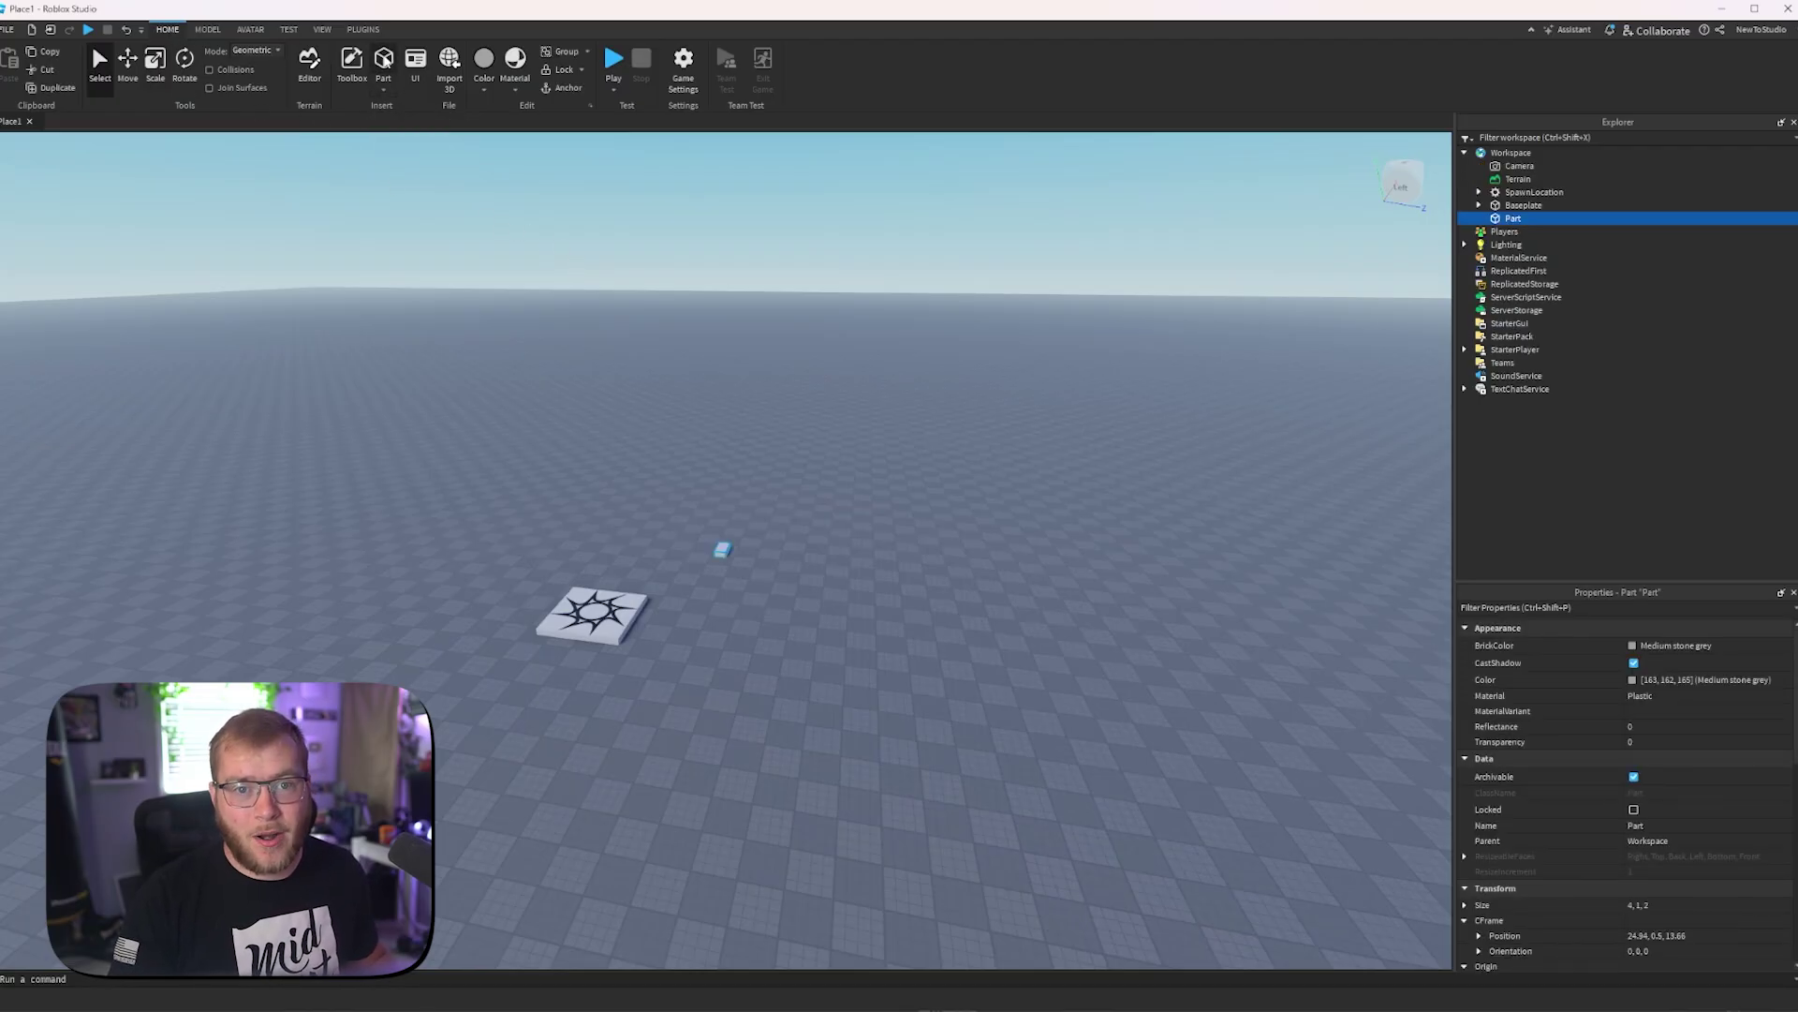
key("ctrl+z")
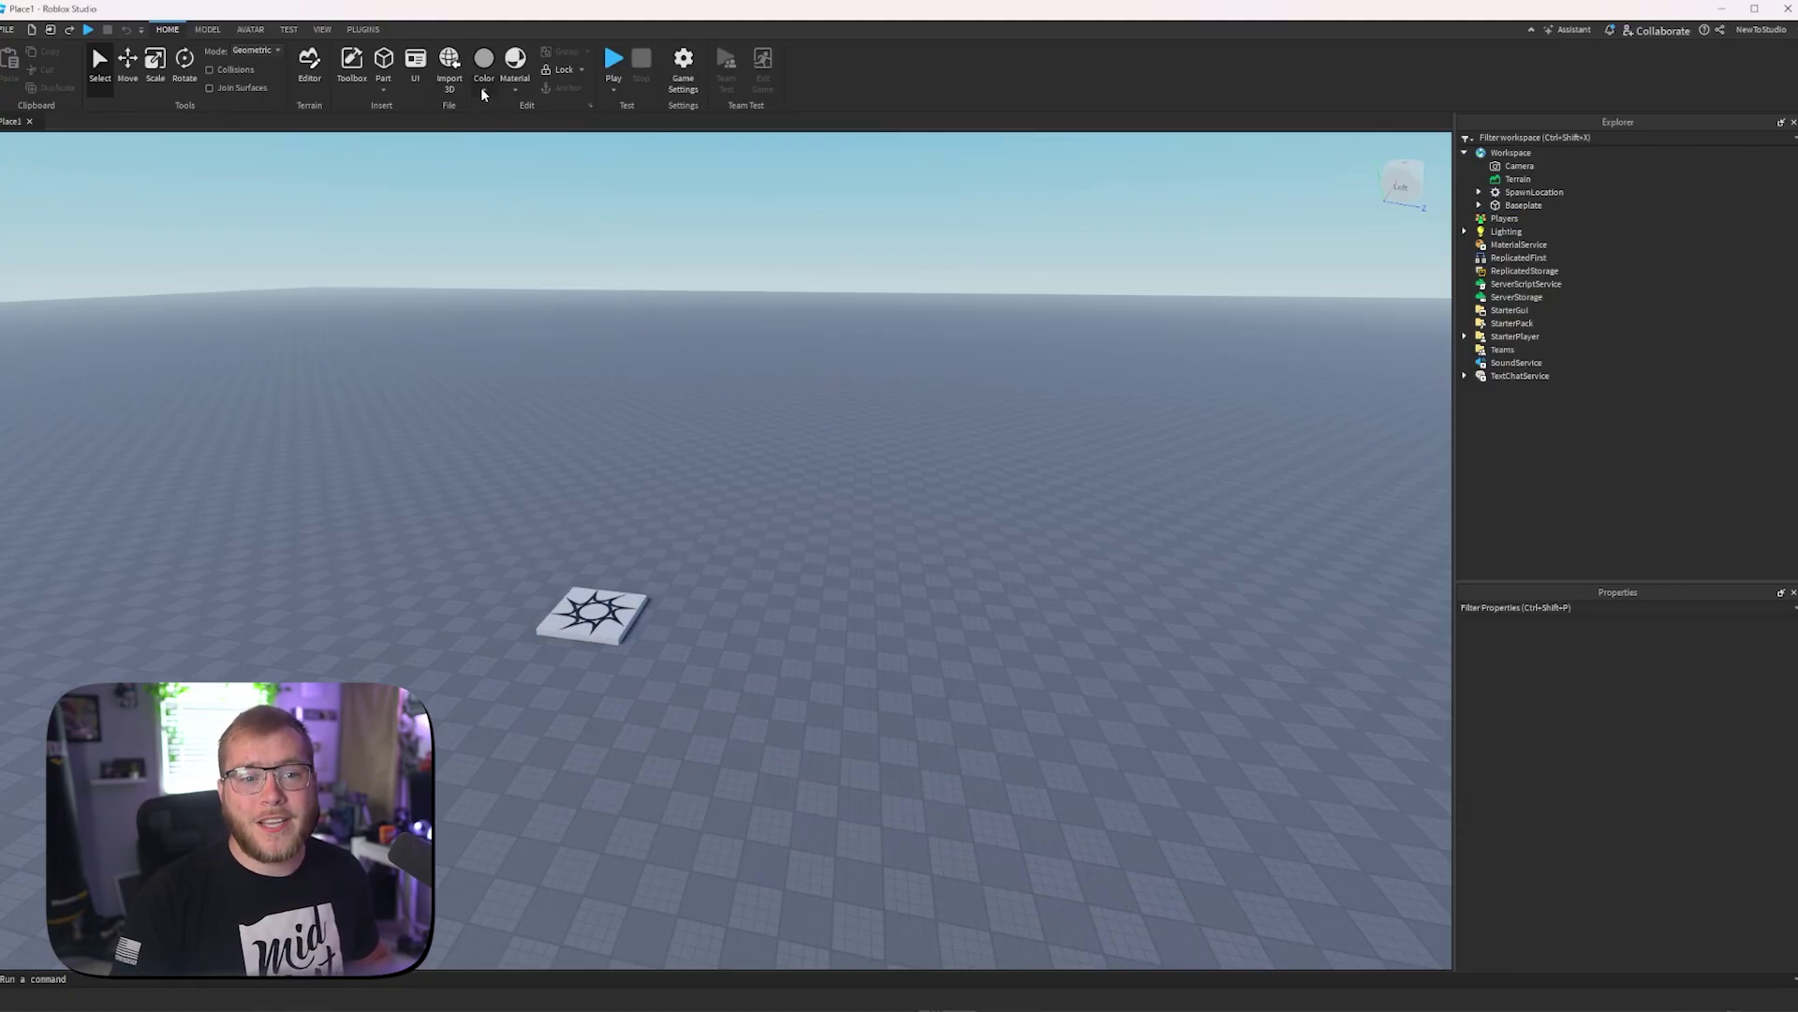
Step: Insert a block part into the workspace near the spawn location
left_click(386, 89)
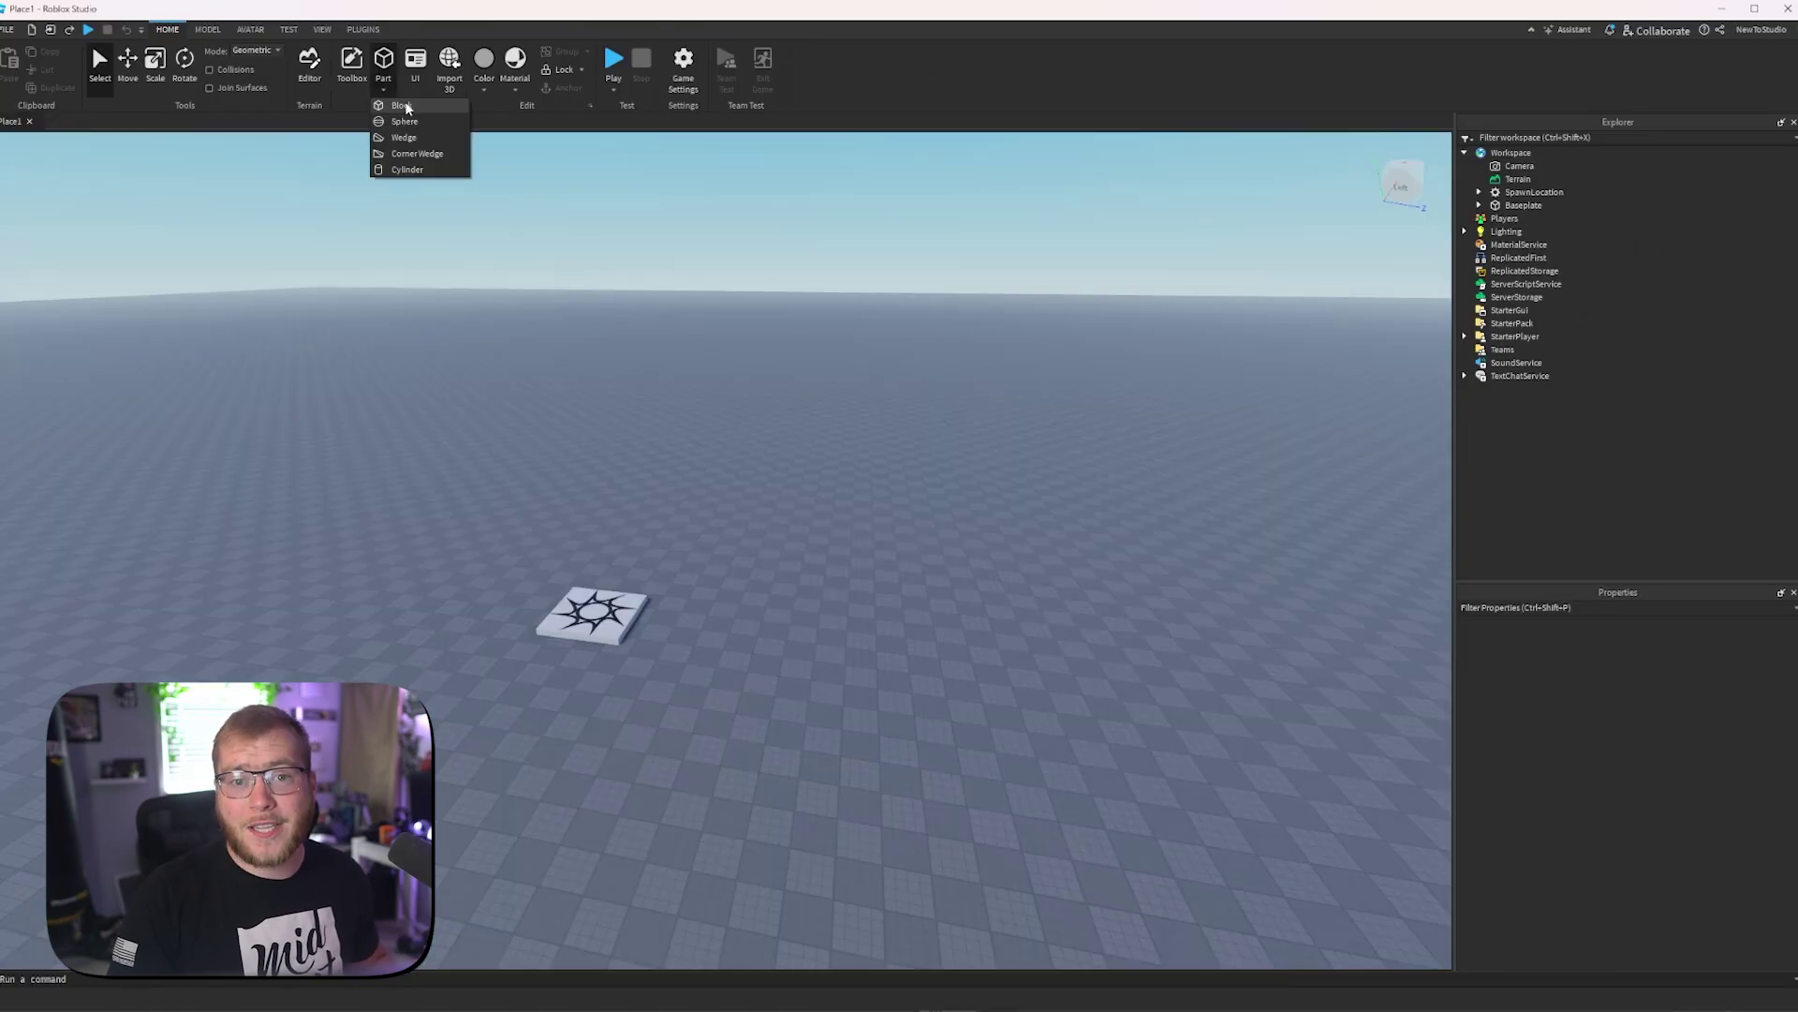
left_click(403, 106)
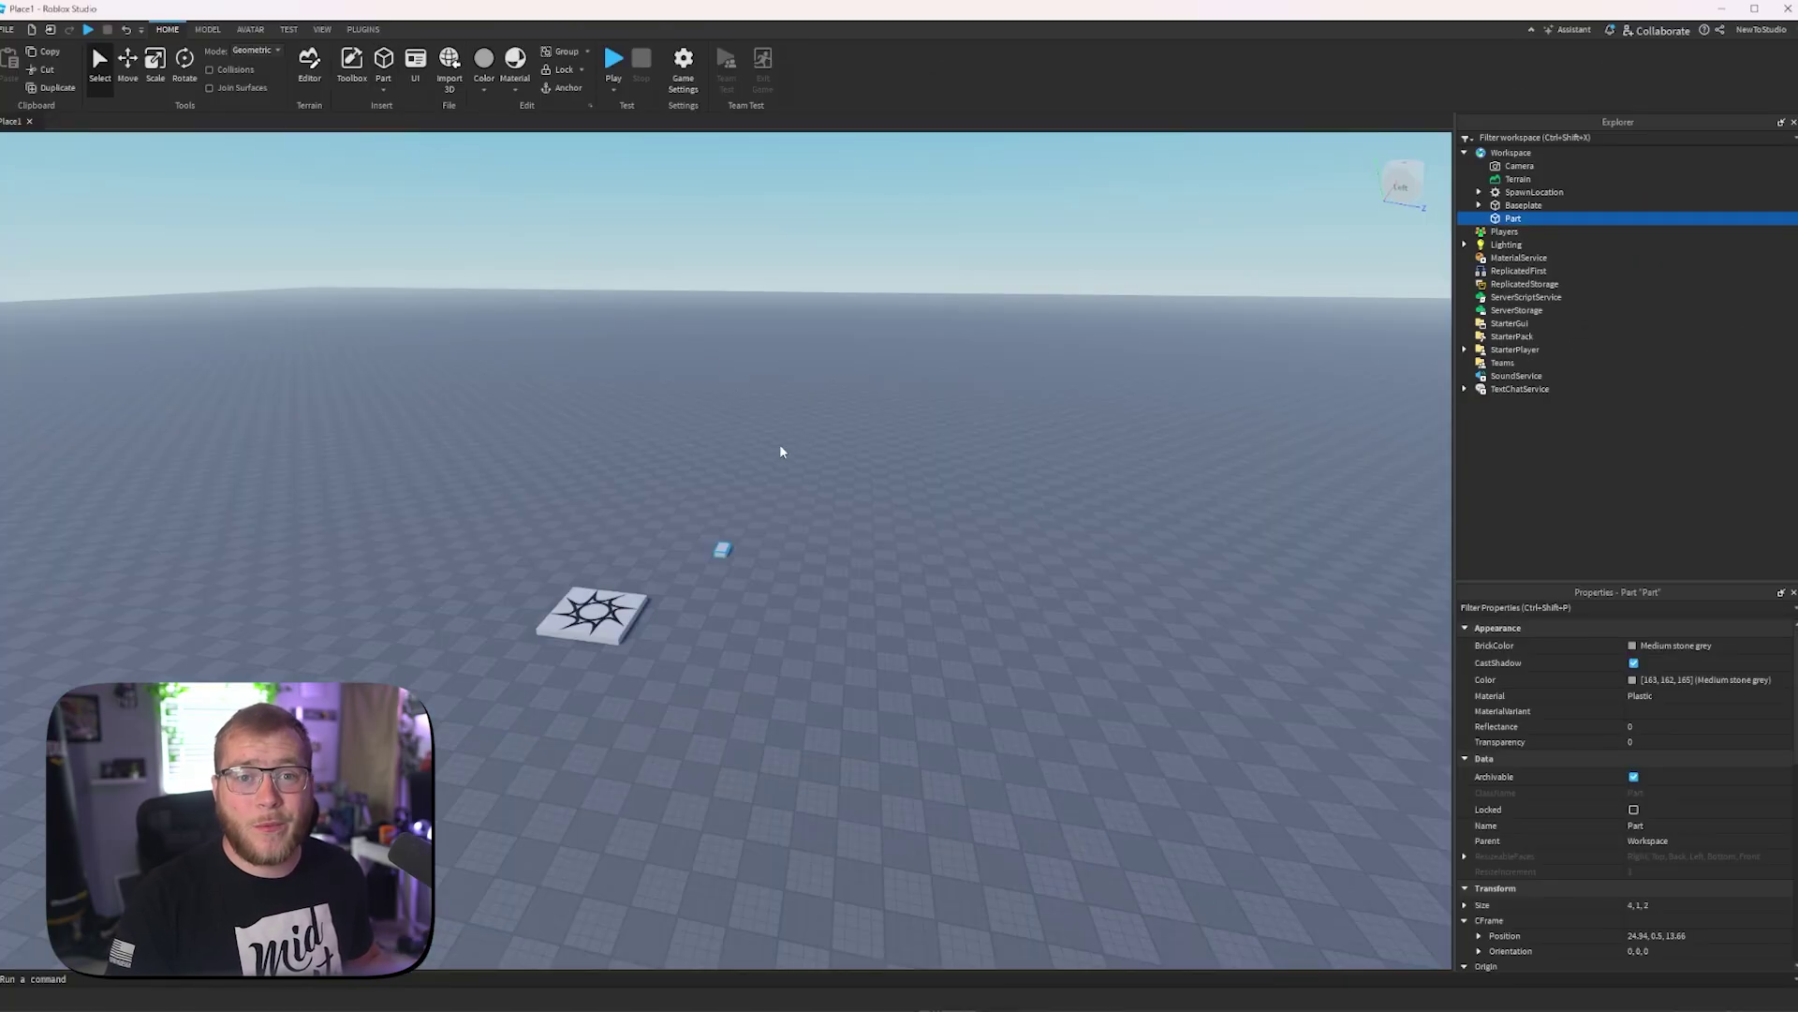
key("f")
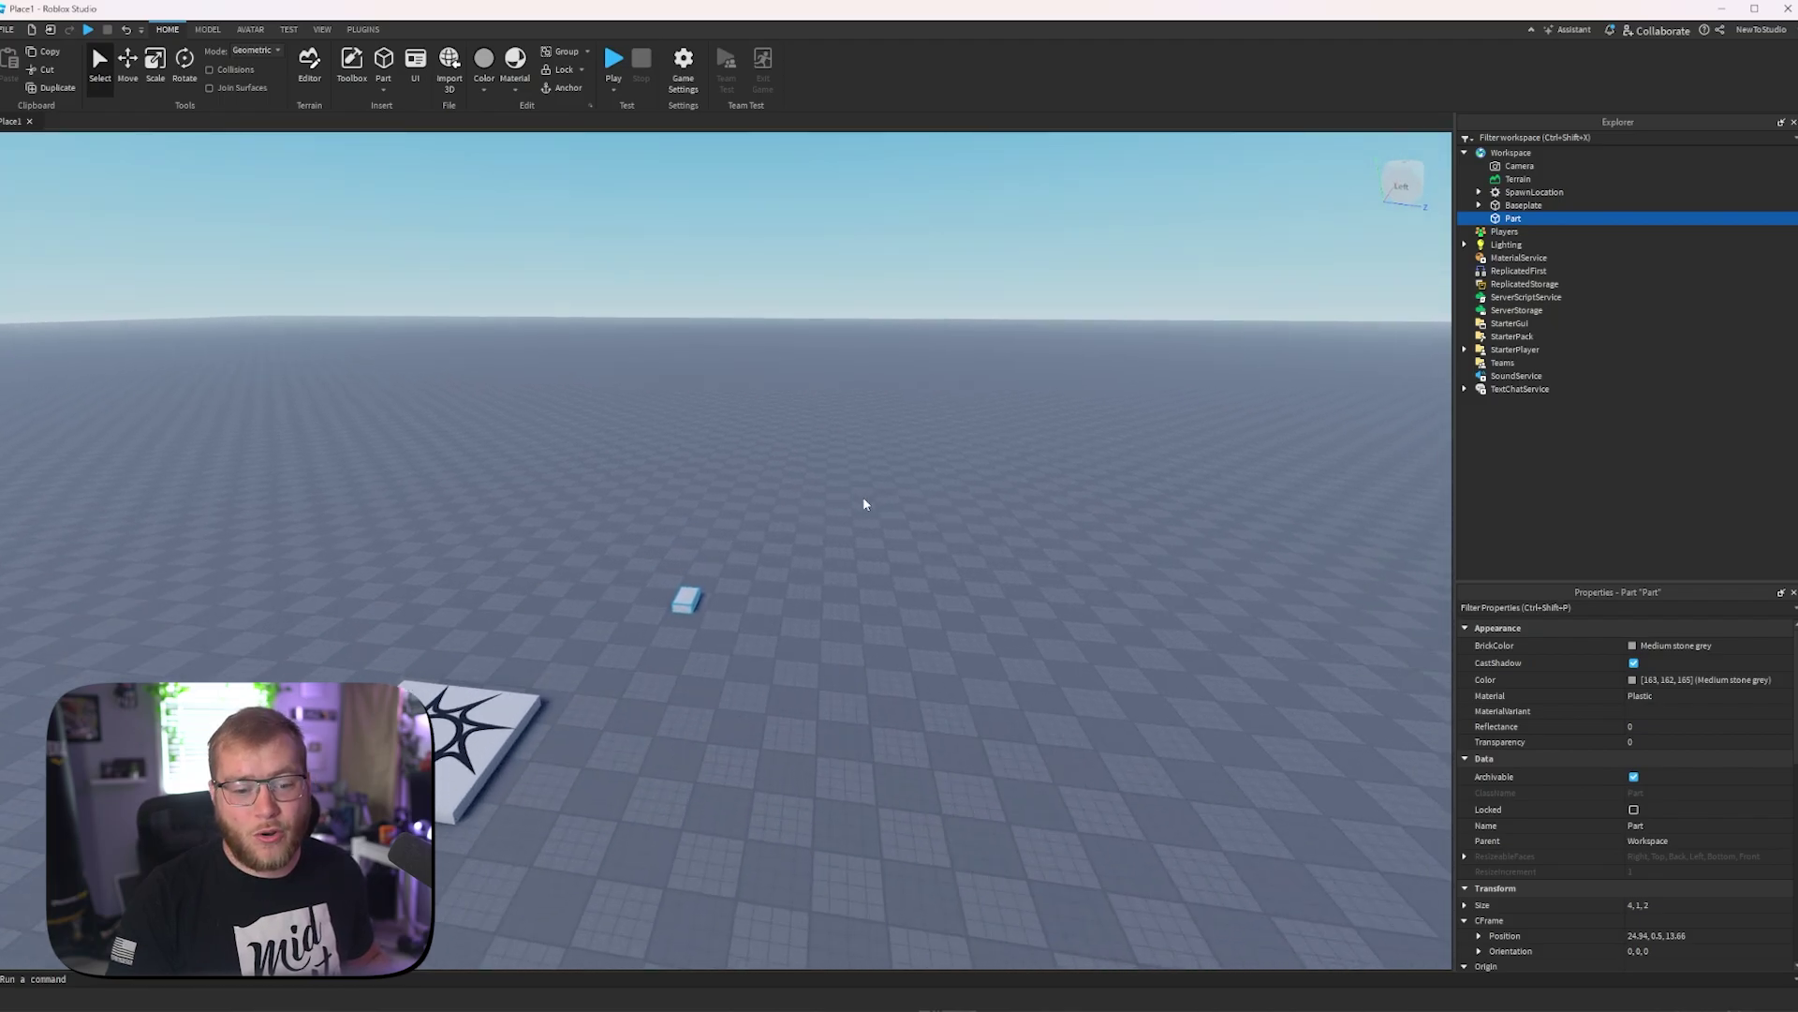
key("a")
right_click_drag(864, 503, 1009, 494)
key("d")
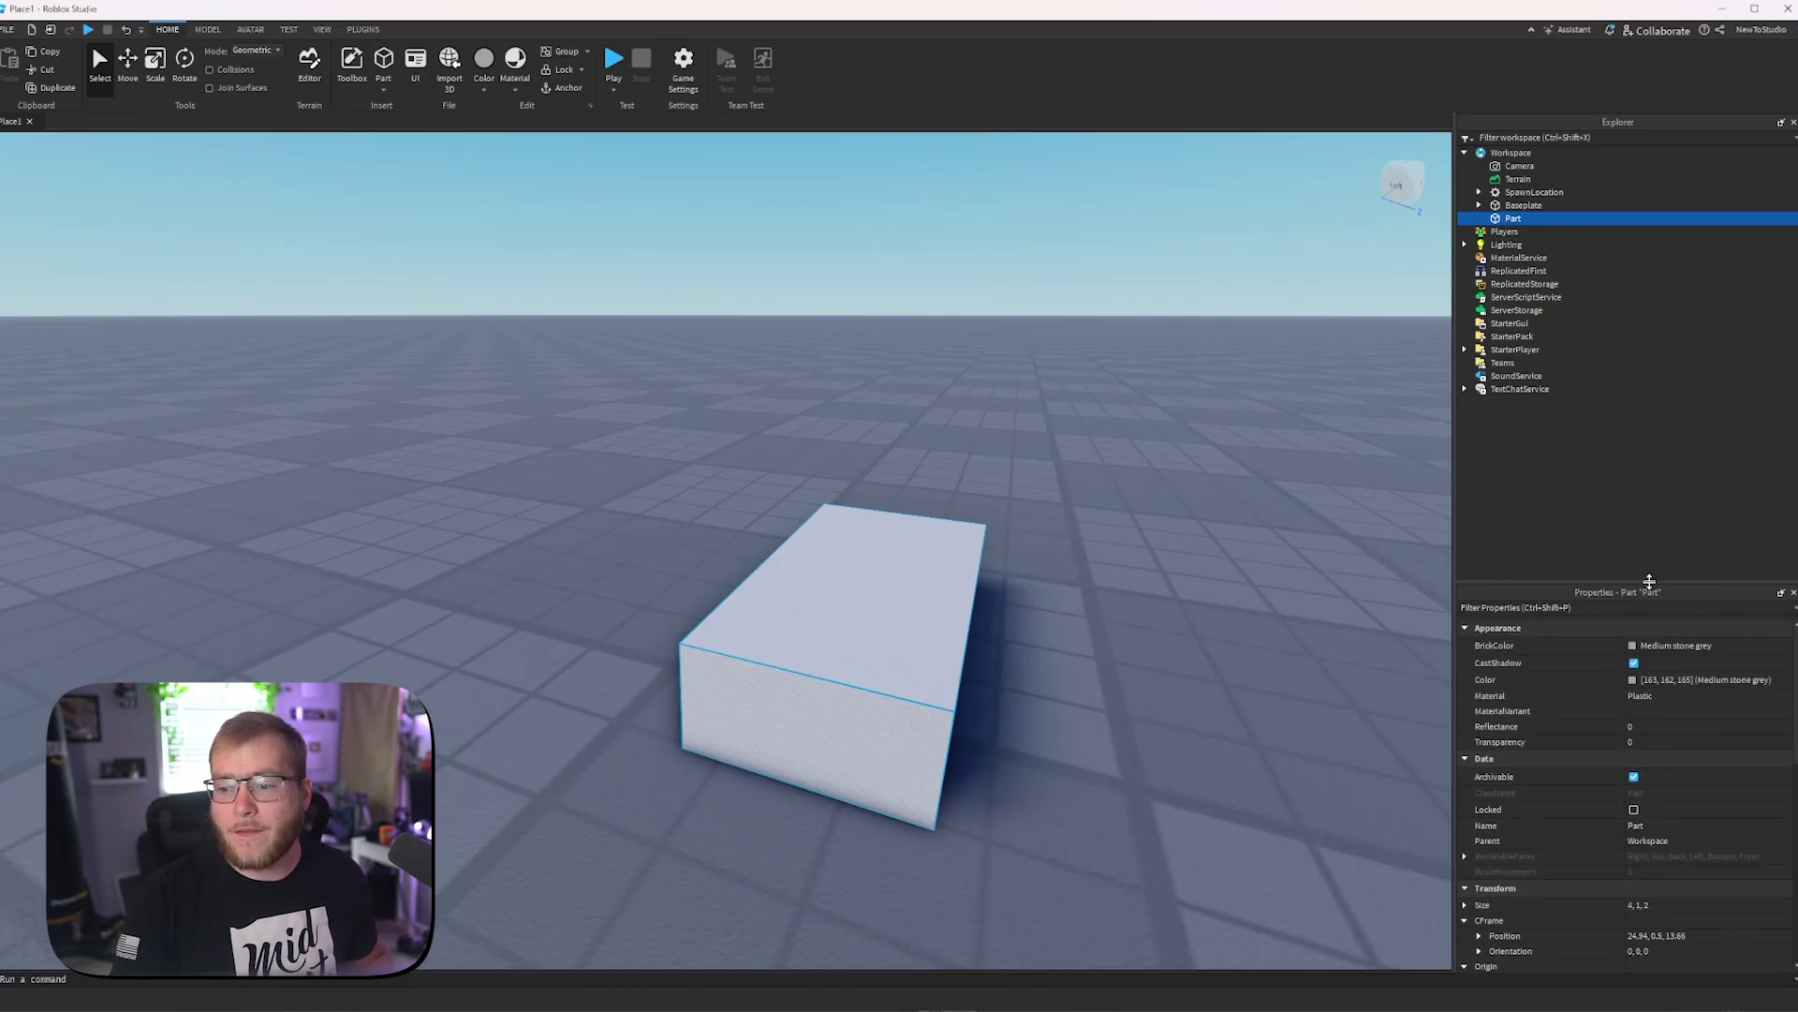
Step: Make the Properties area taller and set the block's BrickColor to Lime green
left_click_drag(1649, 581, 1592, 409)
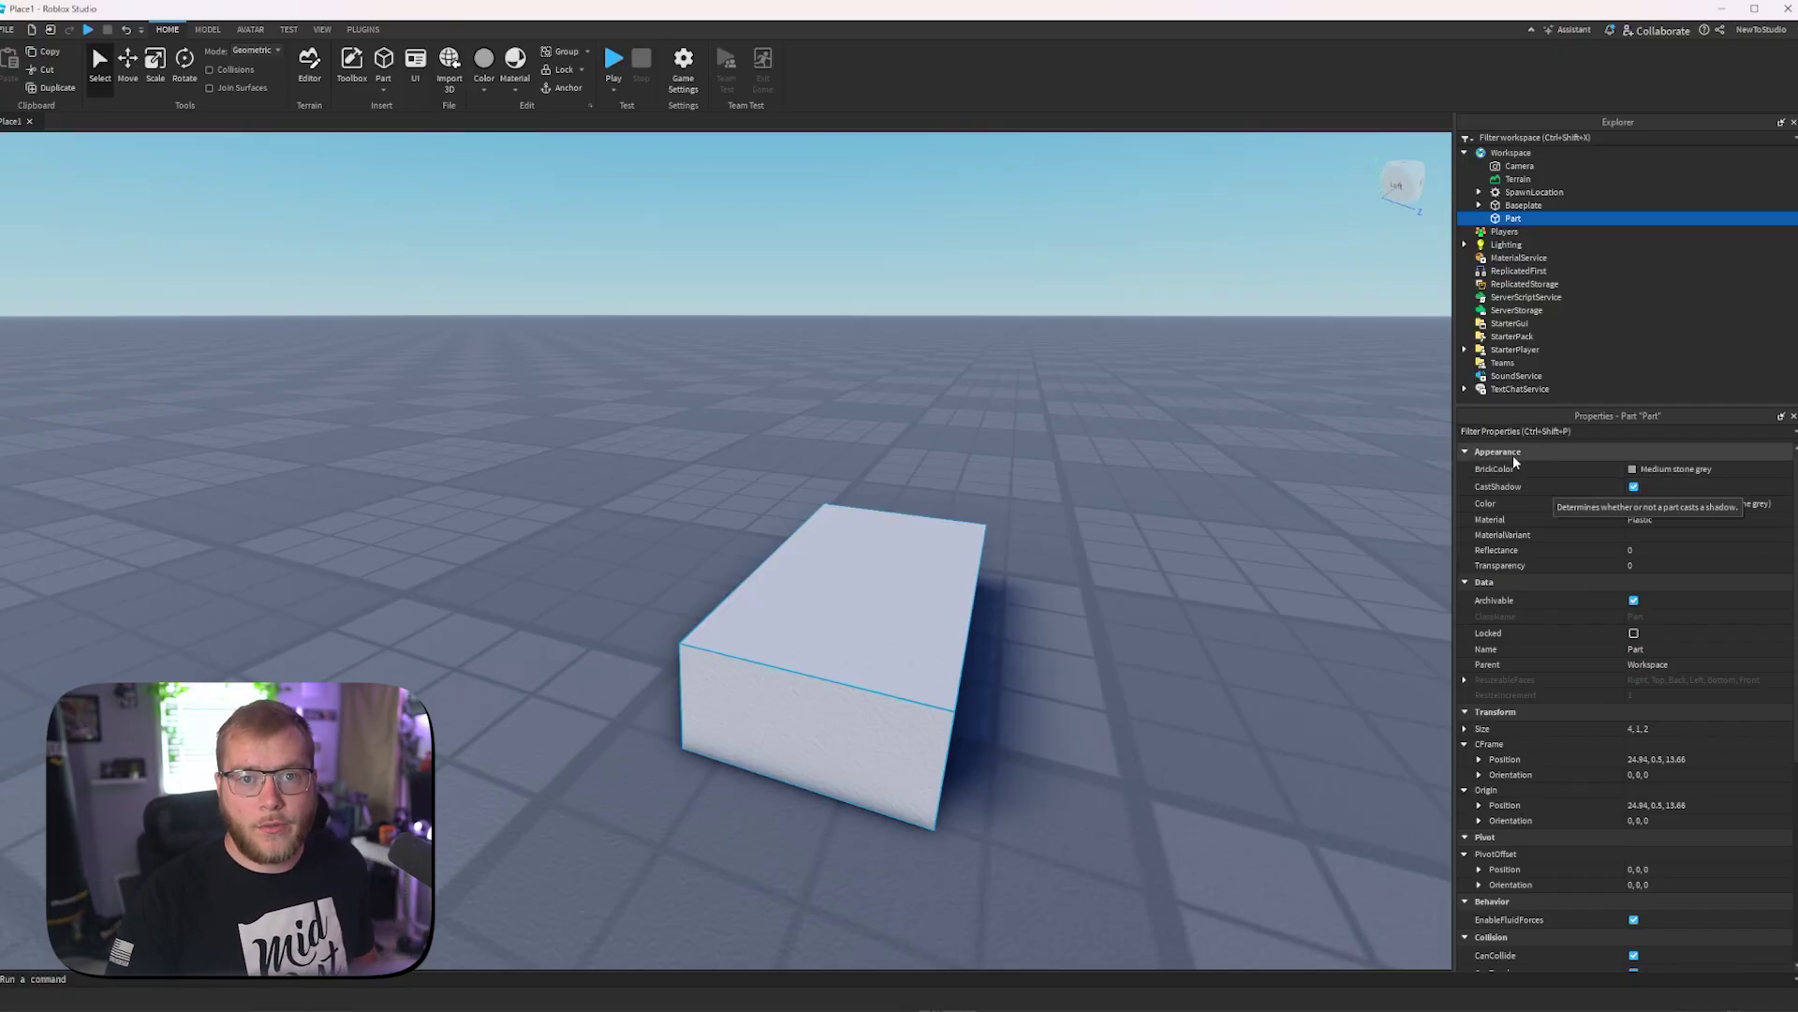
left_click(1641, 471)
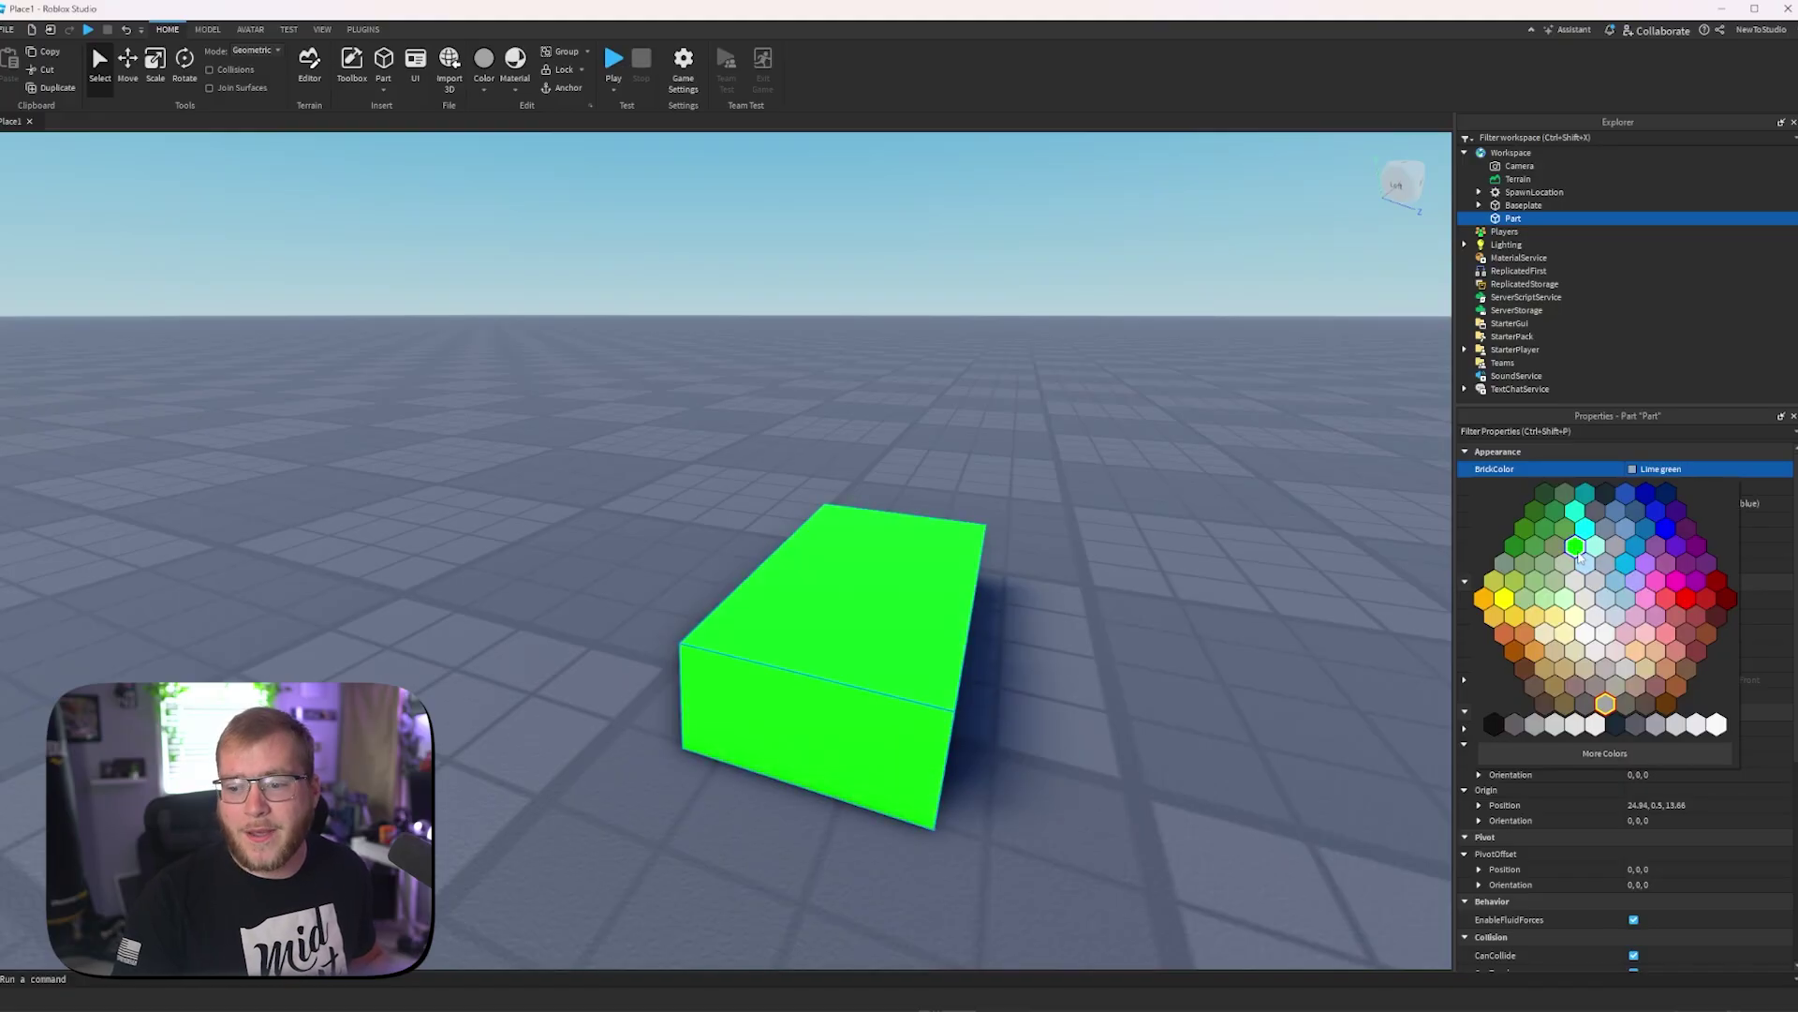
left_click(1575, 548)
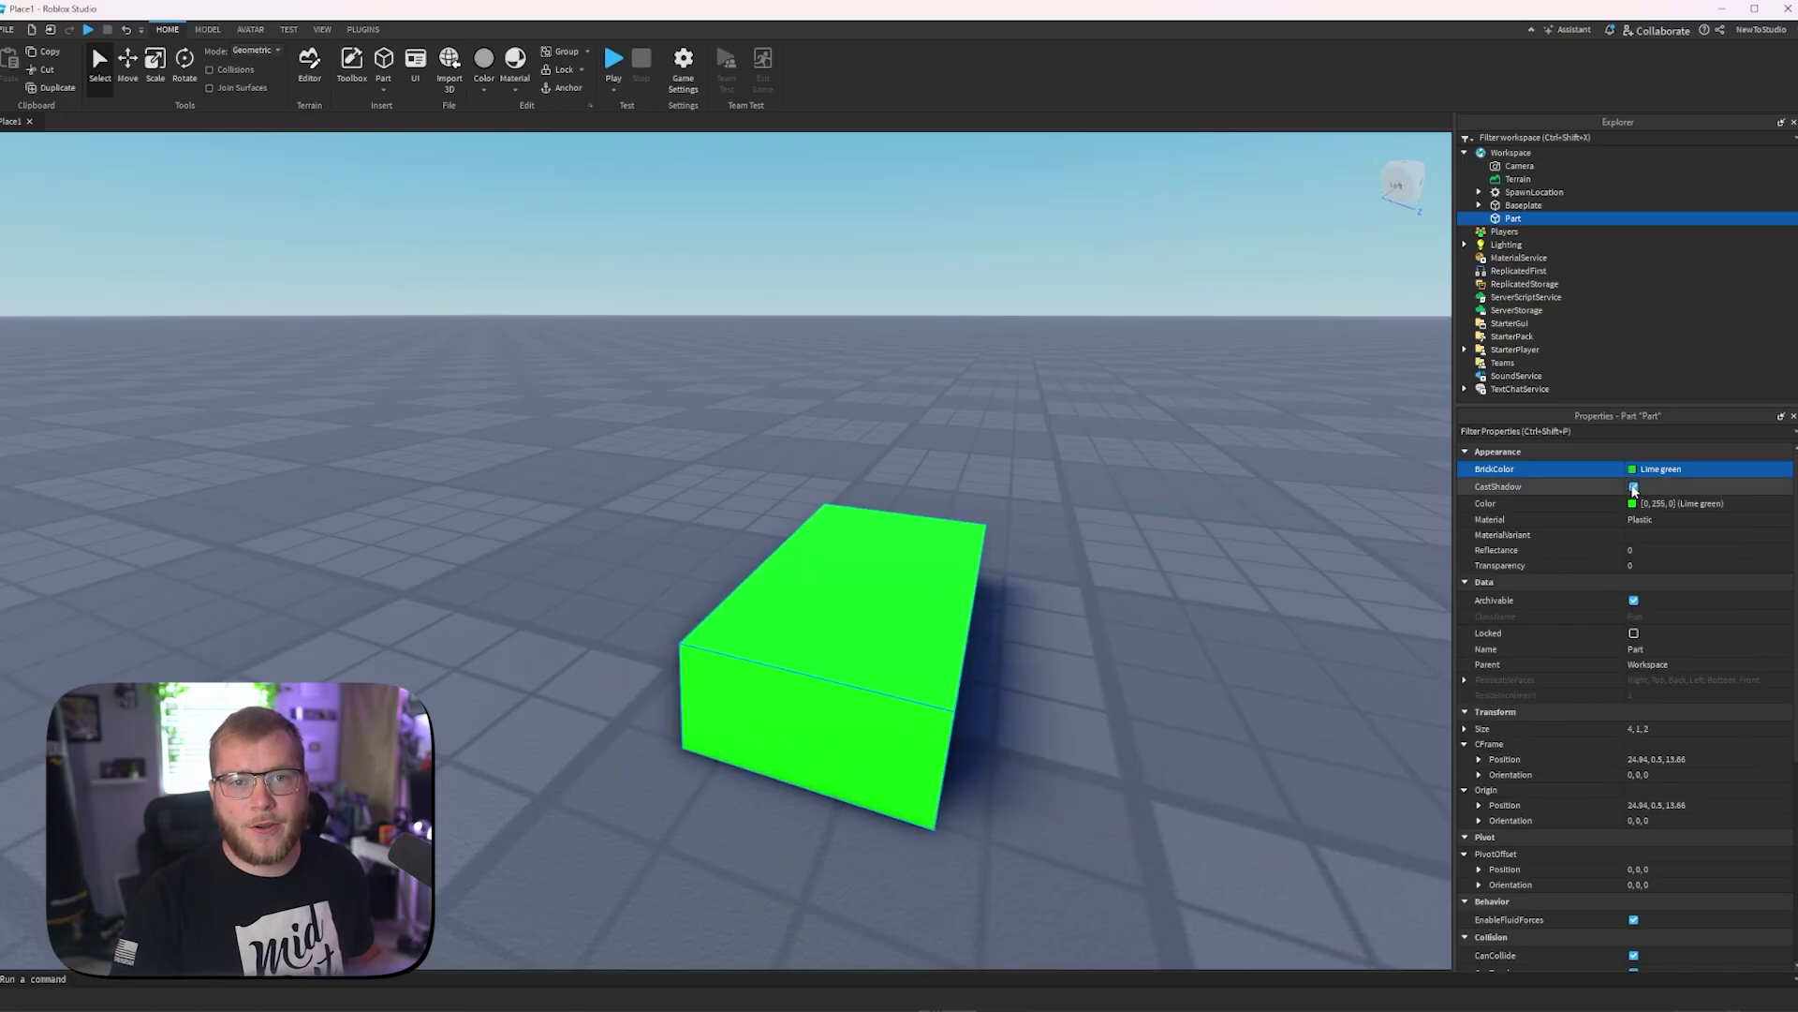
Step: Turn the block's CastShadow off and back on to compare its shadow
left_click(1634, 487)
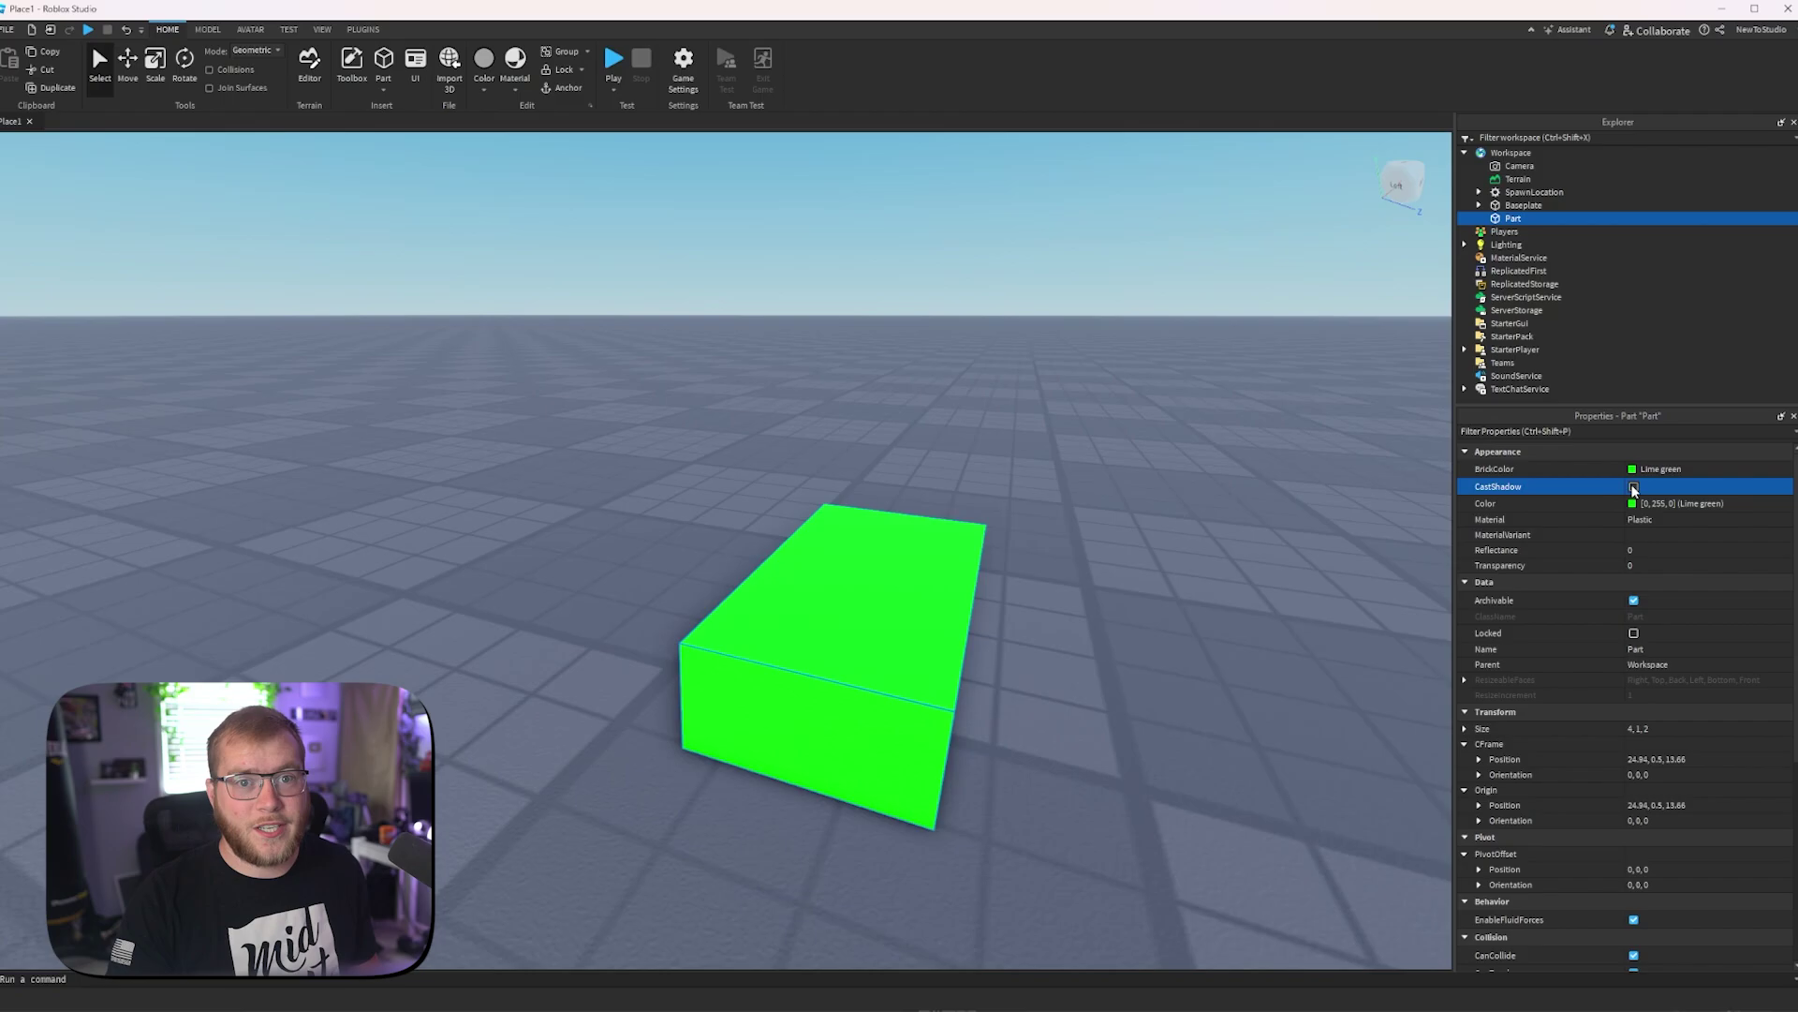
left_click(1634, 487)
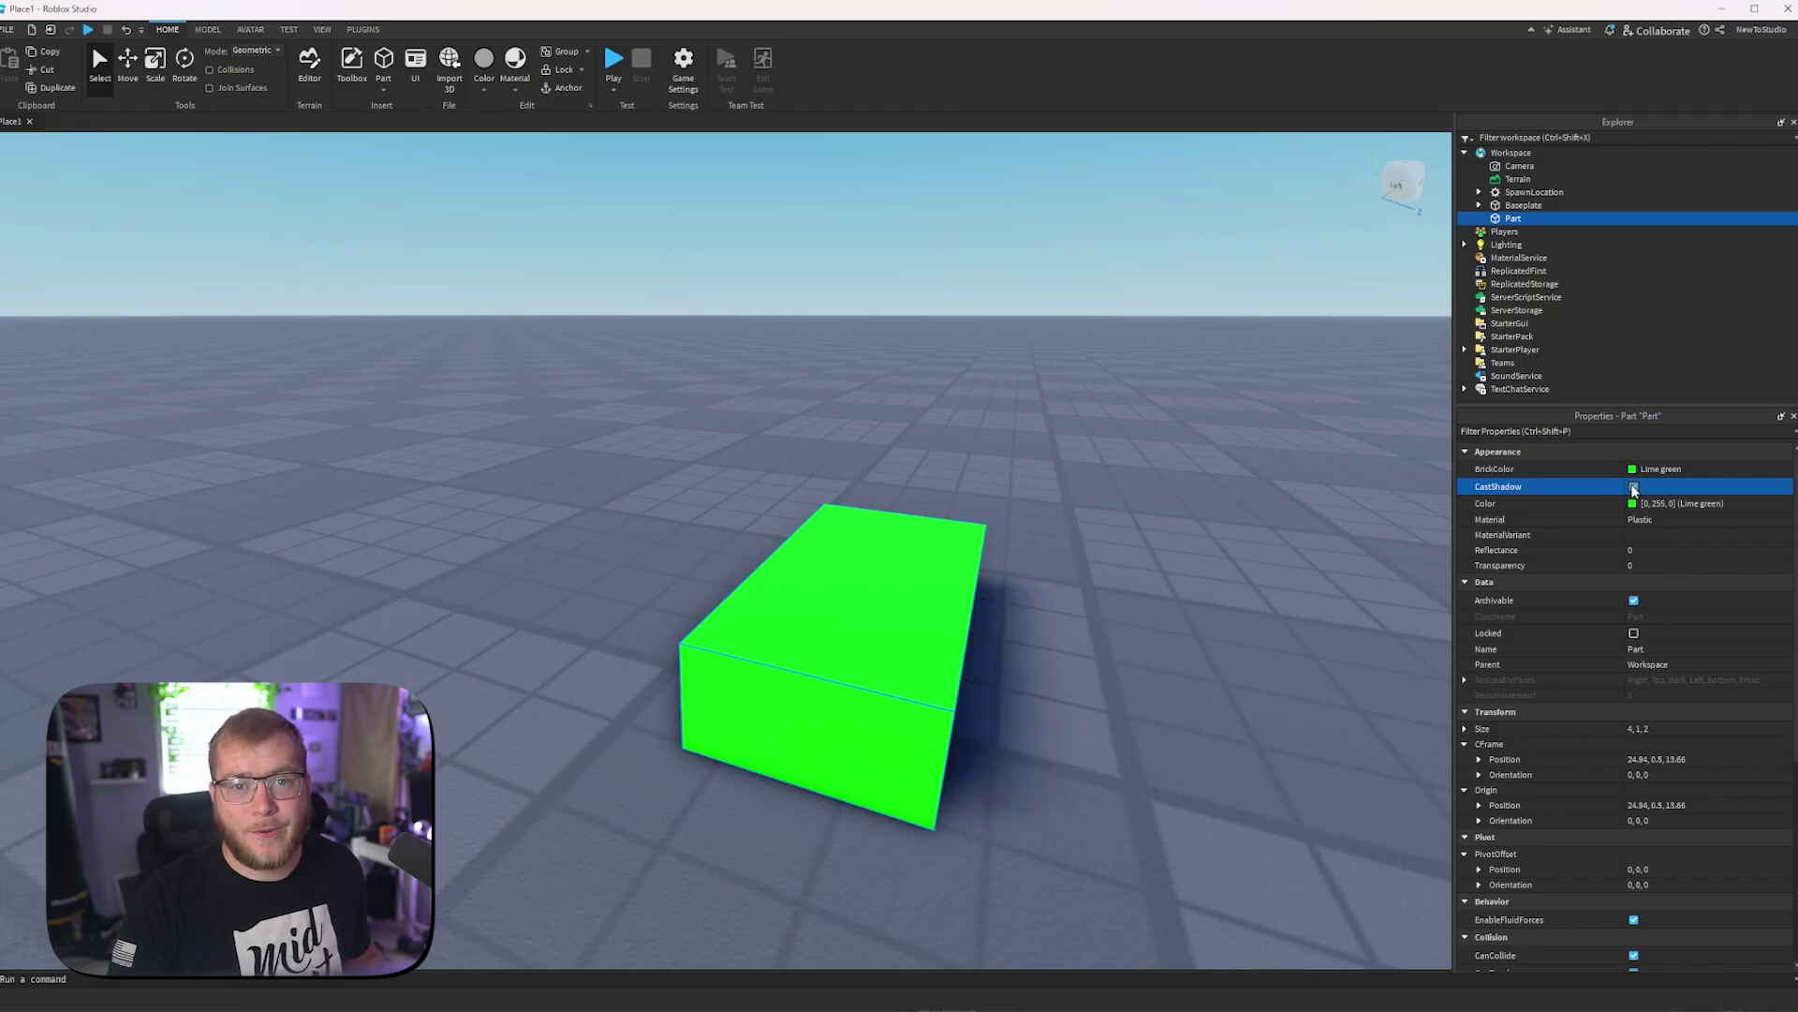
Step: Try a custom darker green of about 58, 193, 0 as the block's Color
left_click(1633, 505)
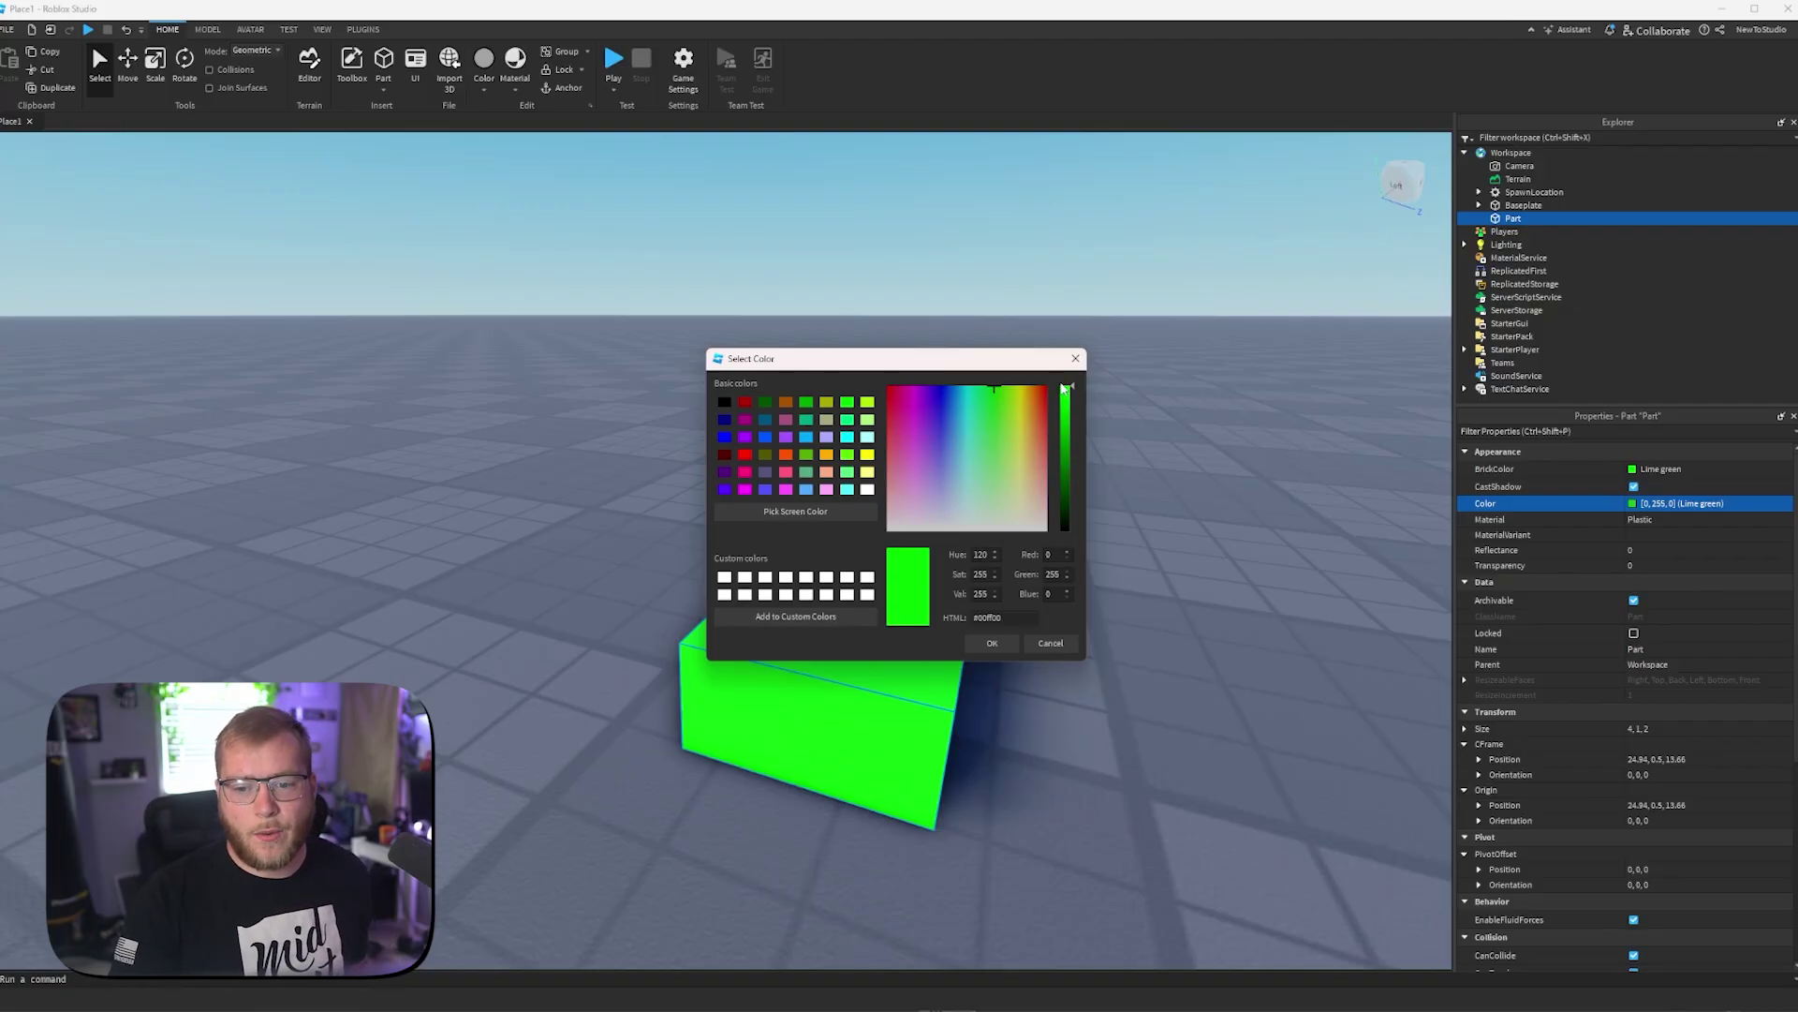
left_click_drag(1068, 397, 1069, 421)
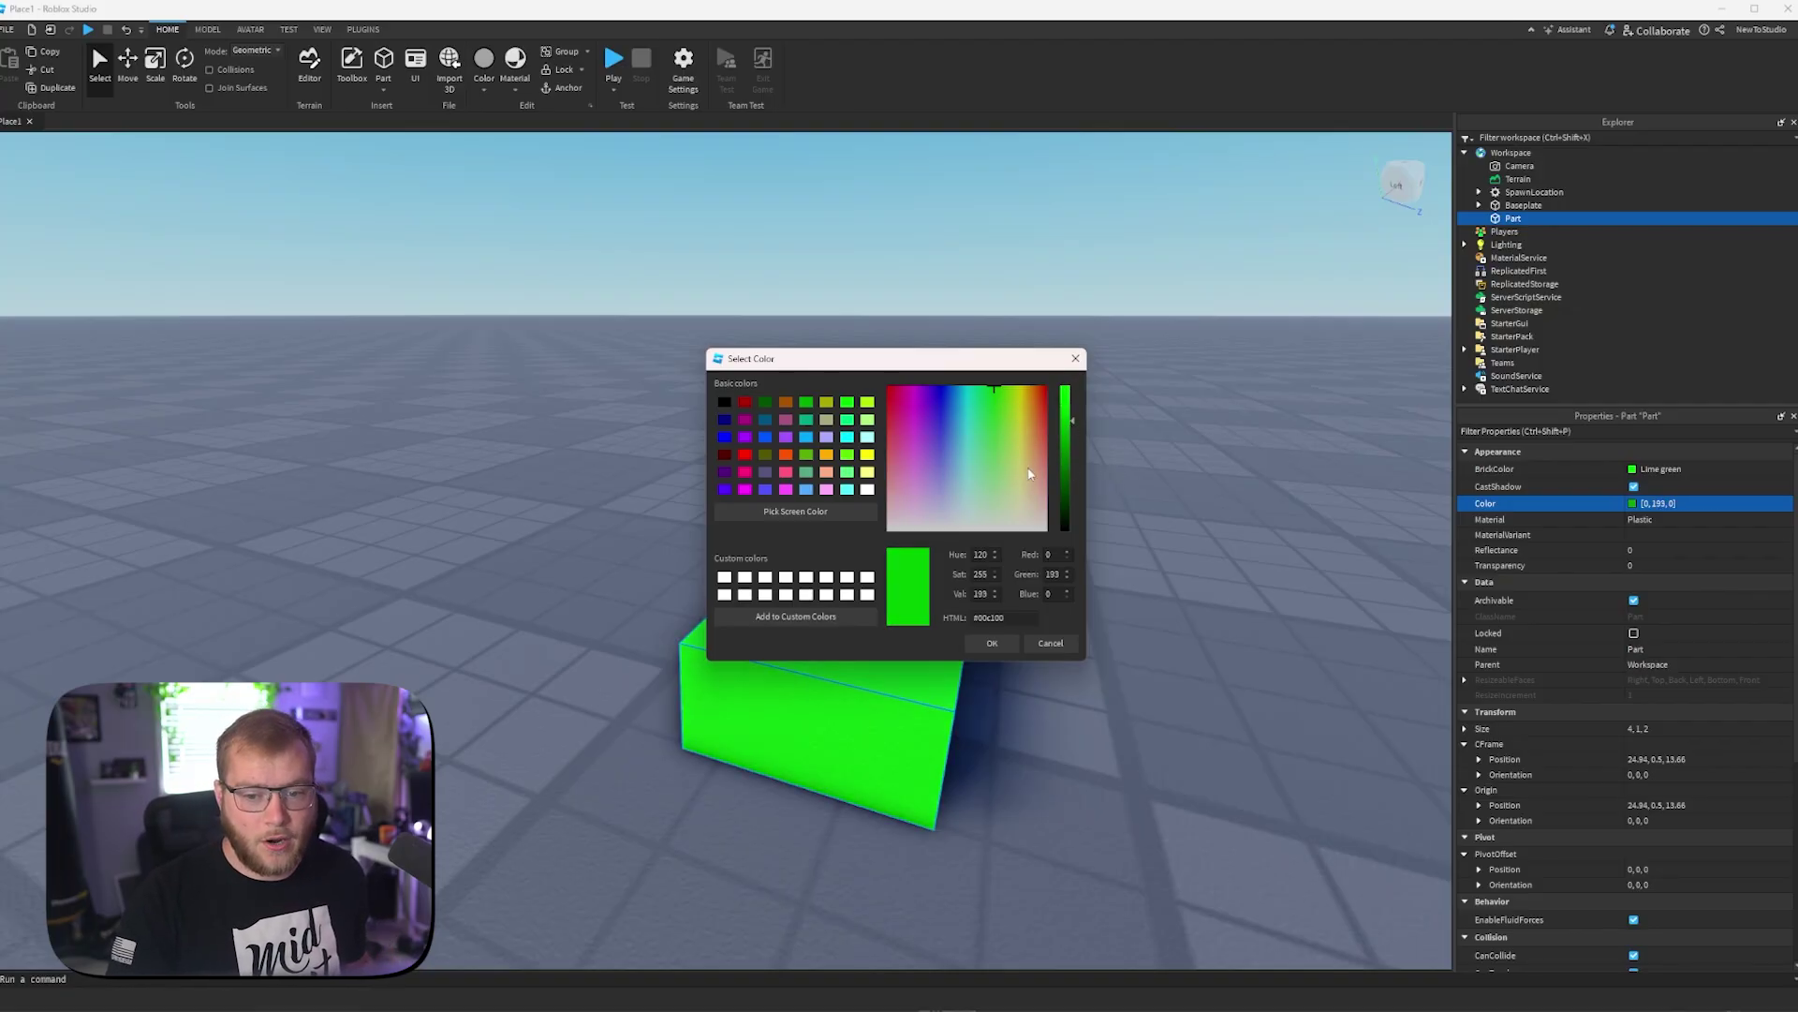
left_click(1005, 495)
left_click_drag(1006, 495, 1001, 387)
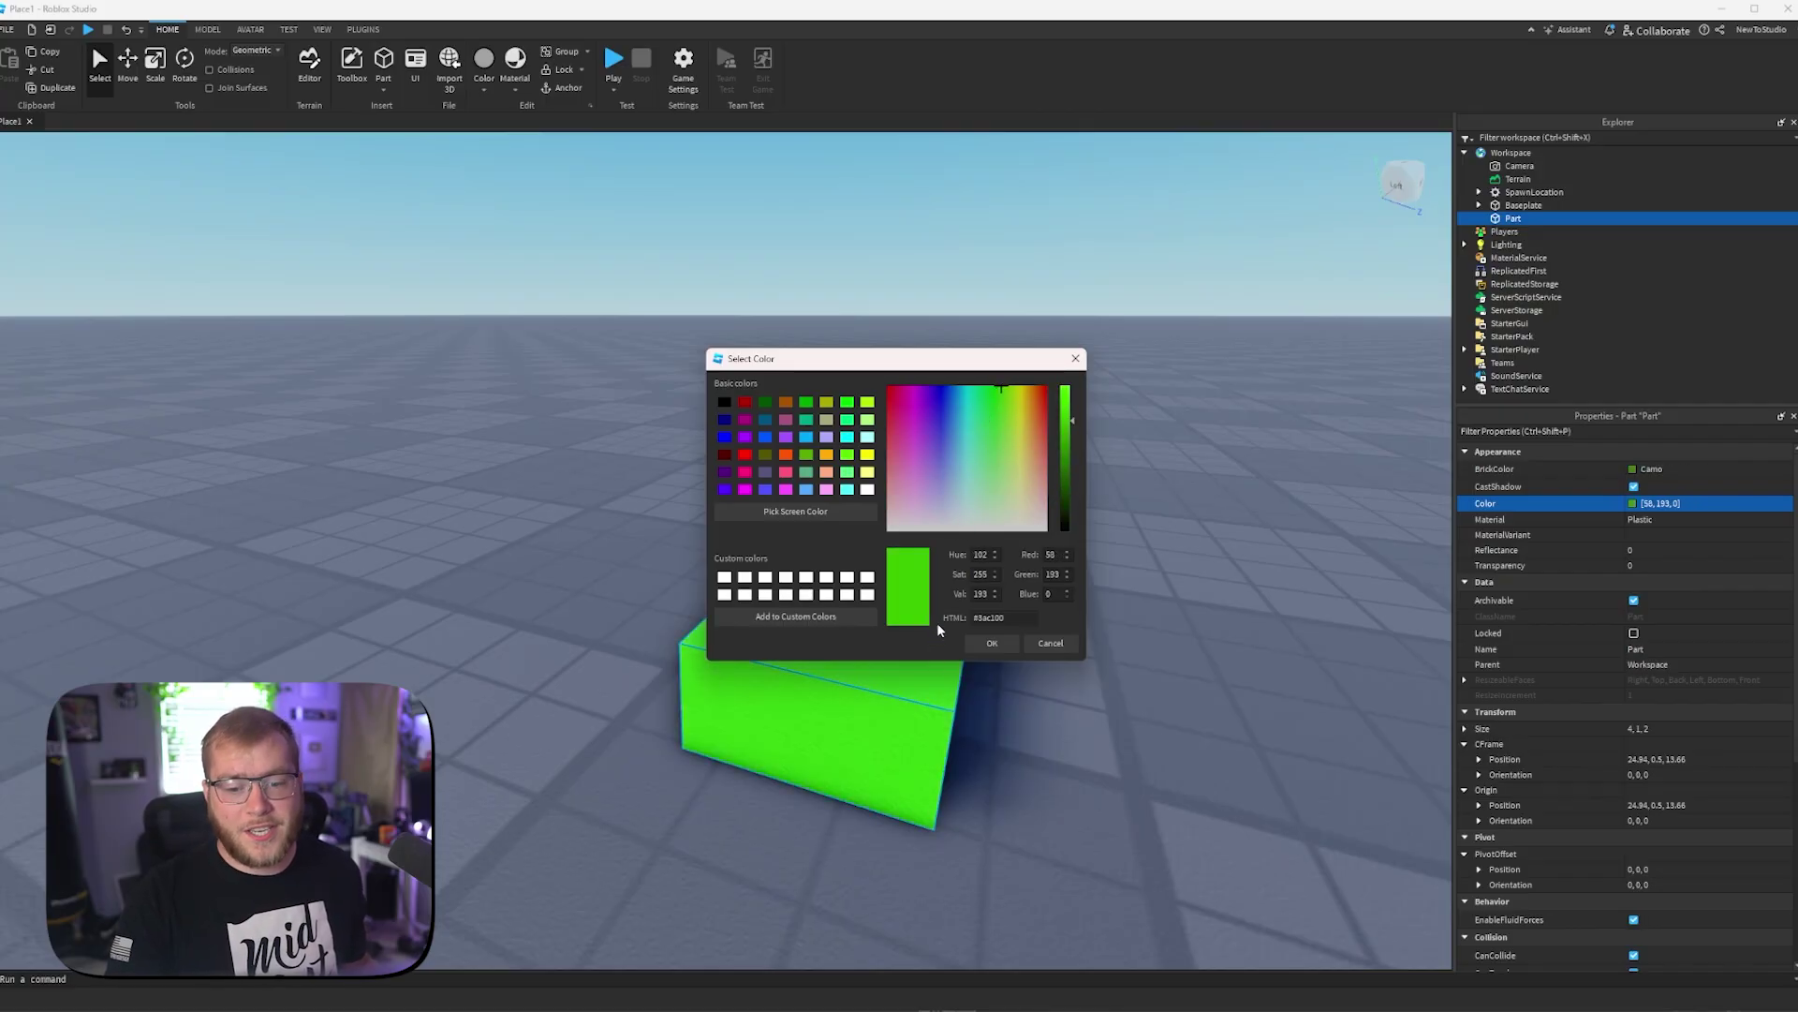
left_click(992, 643)
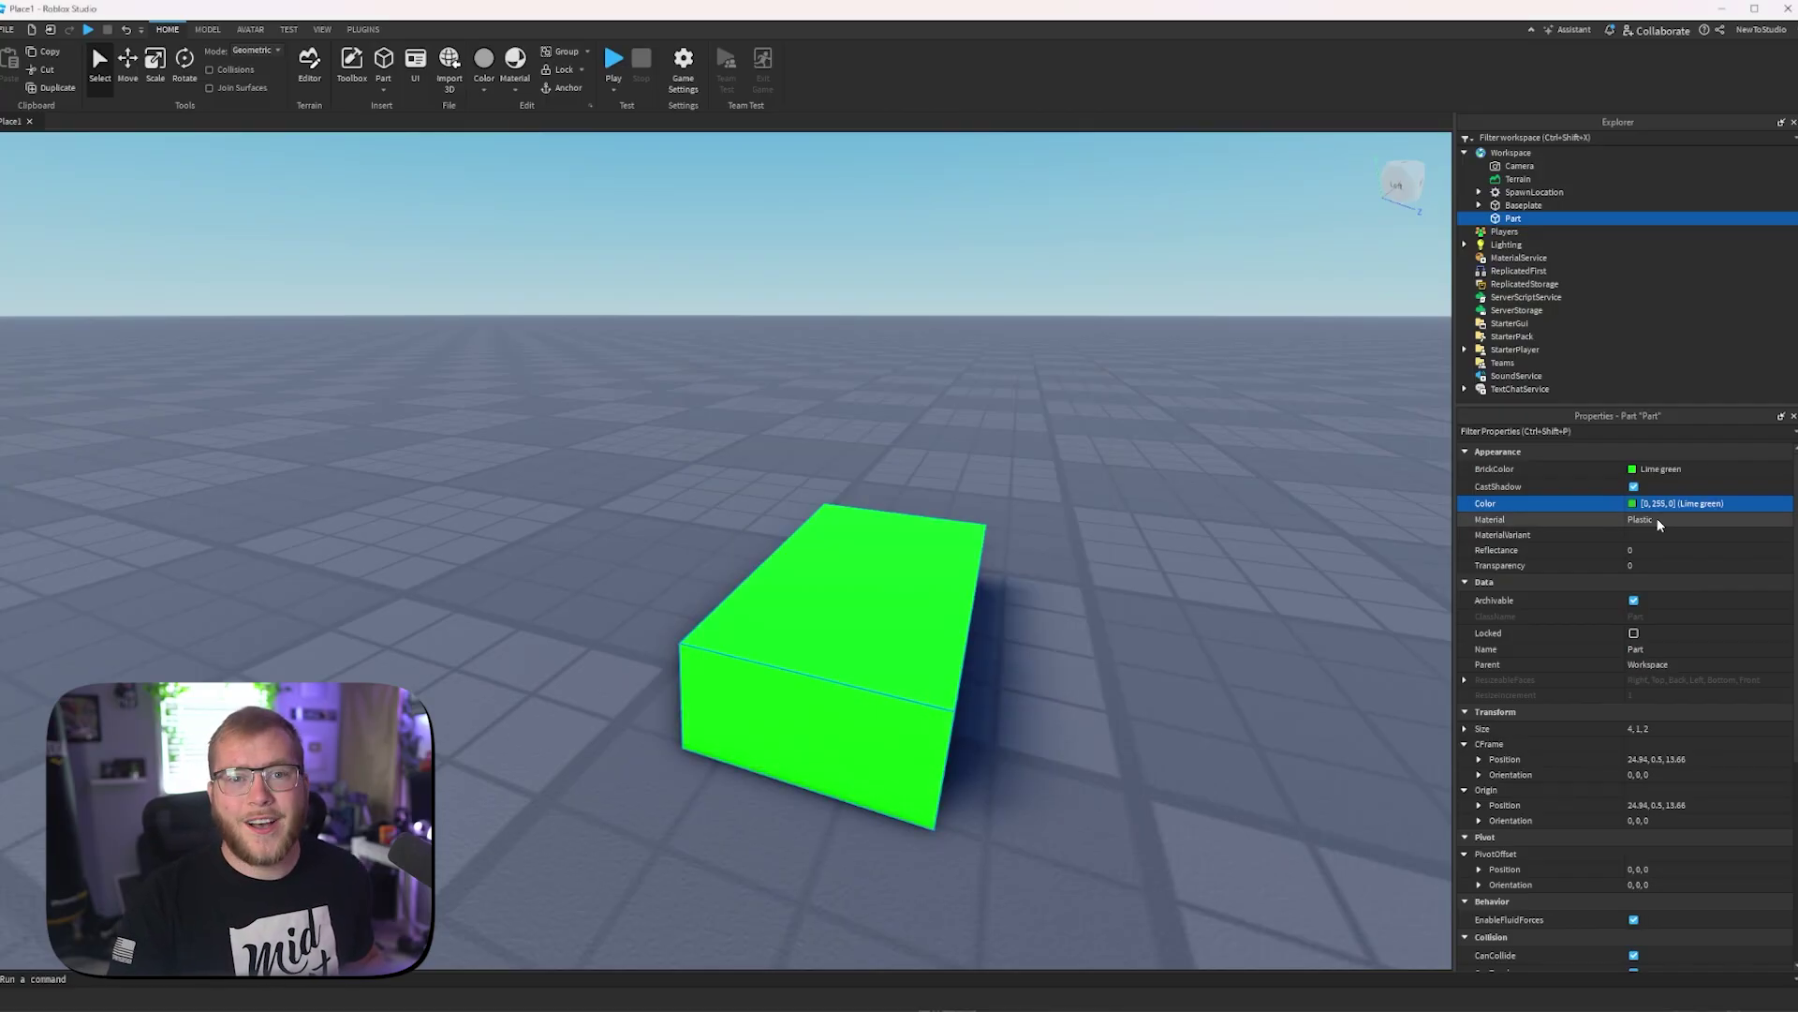
Step: Browse the available materials and set the block's Material to Asphalt
left_click(1656, 517)
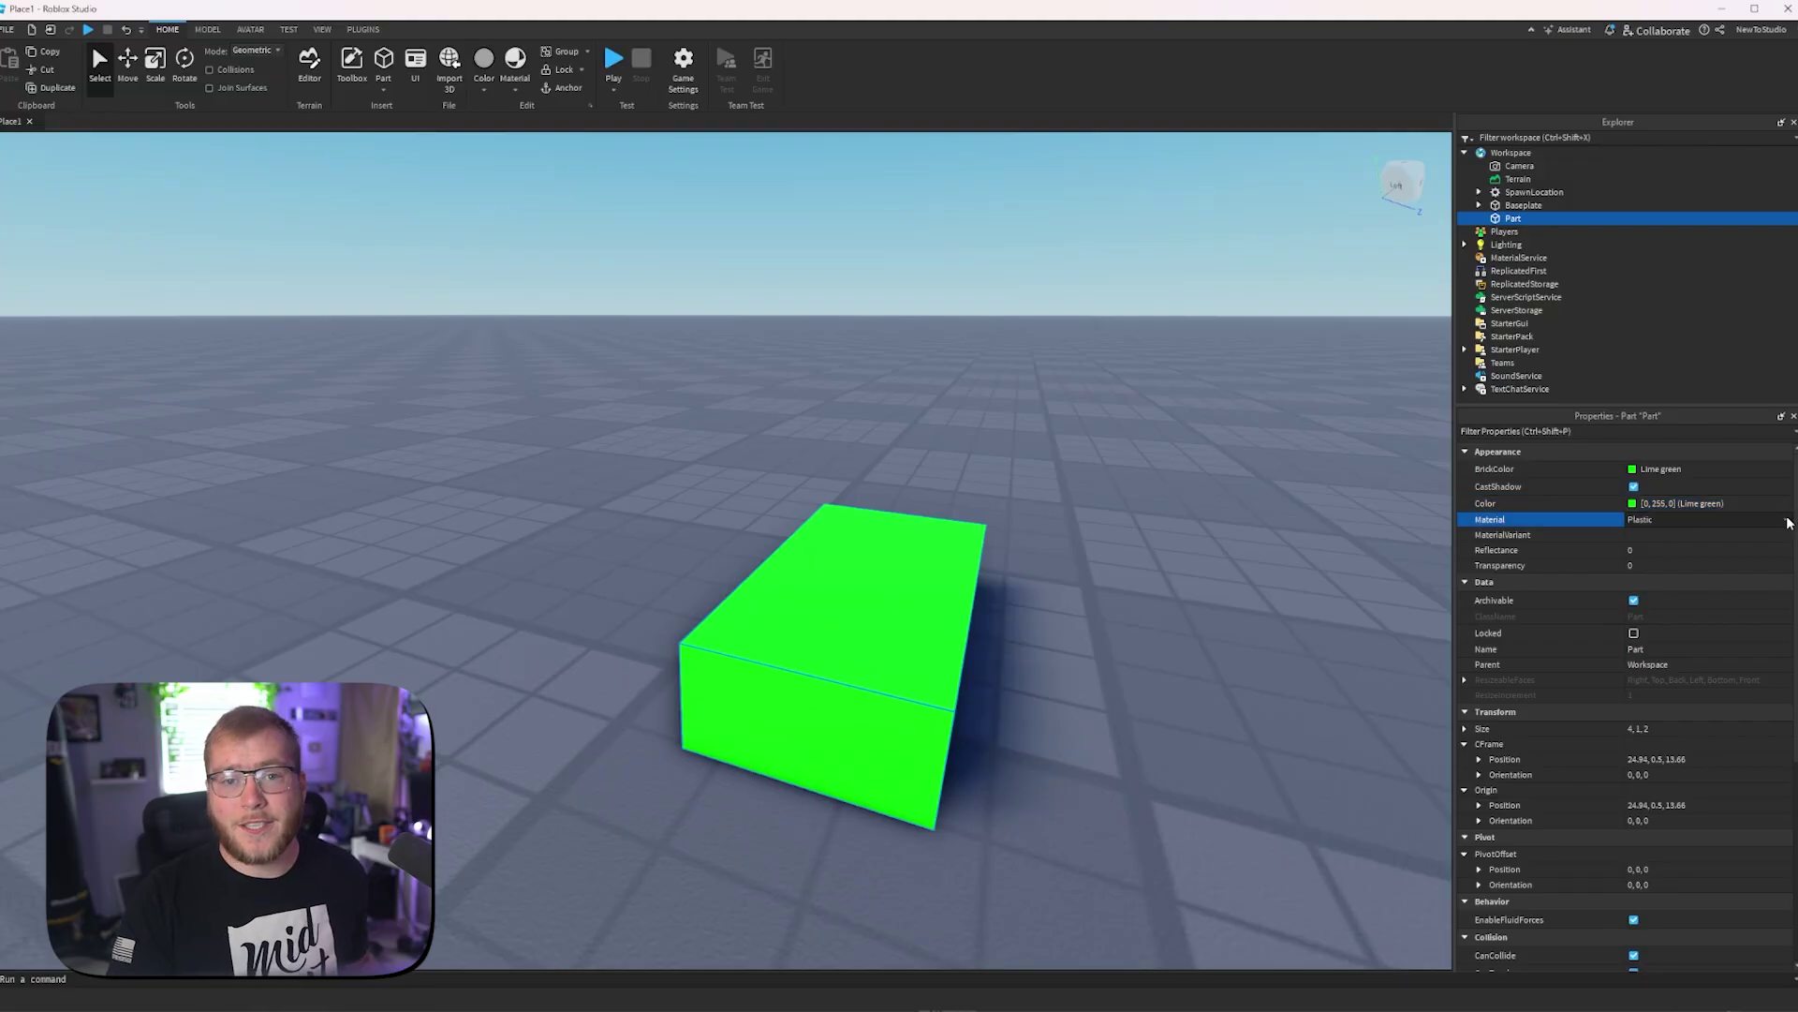
left_click(1787, 523)
scroll(1677, 553, "down", 4)
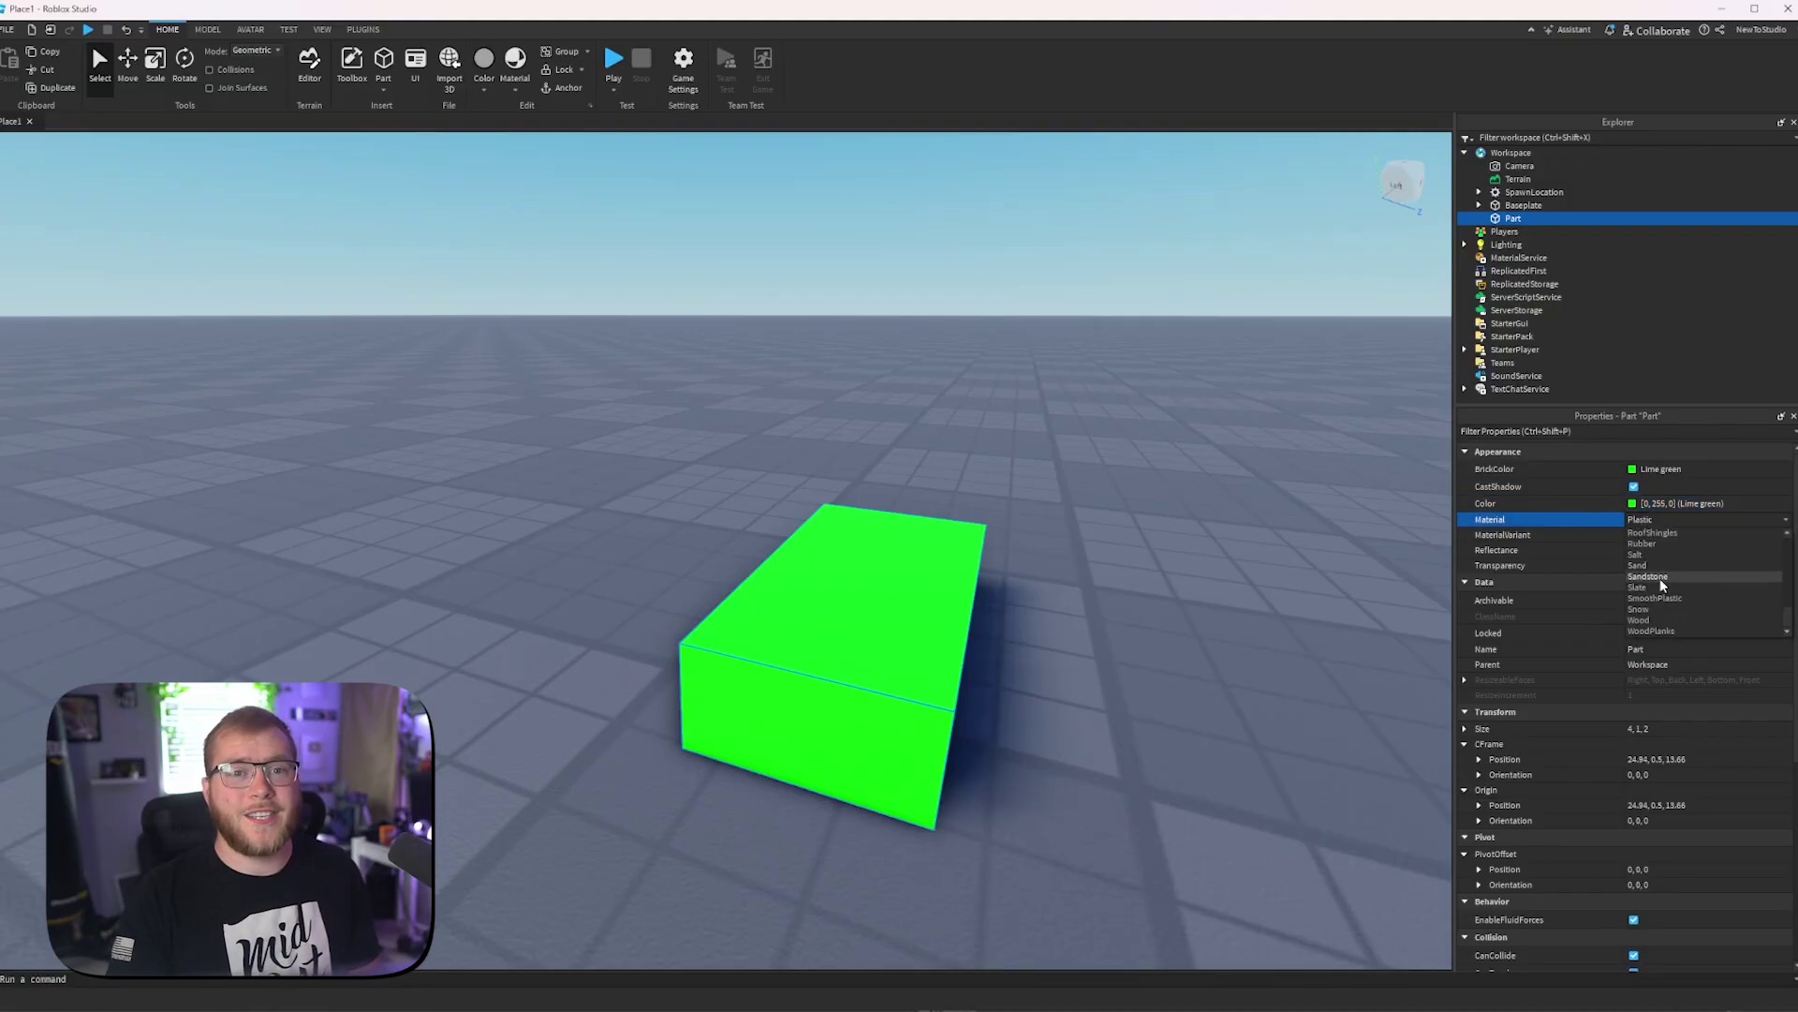
scroll(1659, 580, "up", 11)
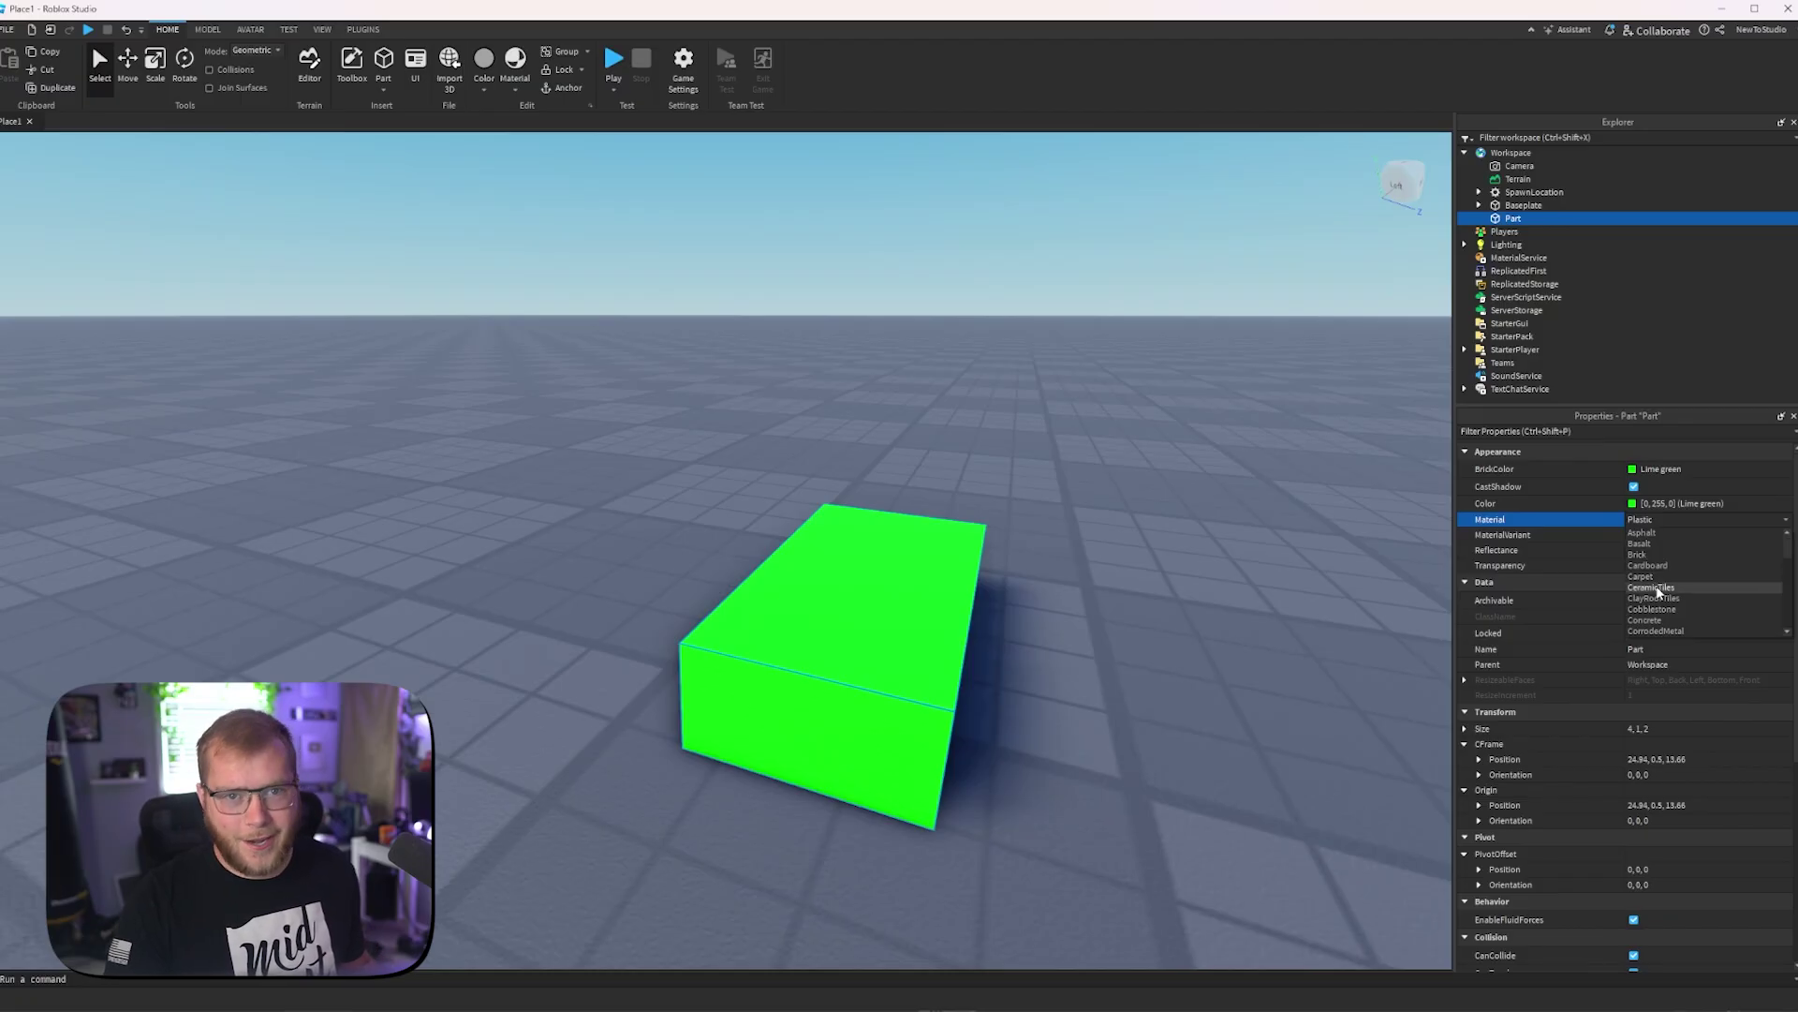
left_click(1644, 533)
Step: Set the block's BrickColor to the grey Fossil
left_click(1646, 471)
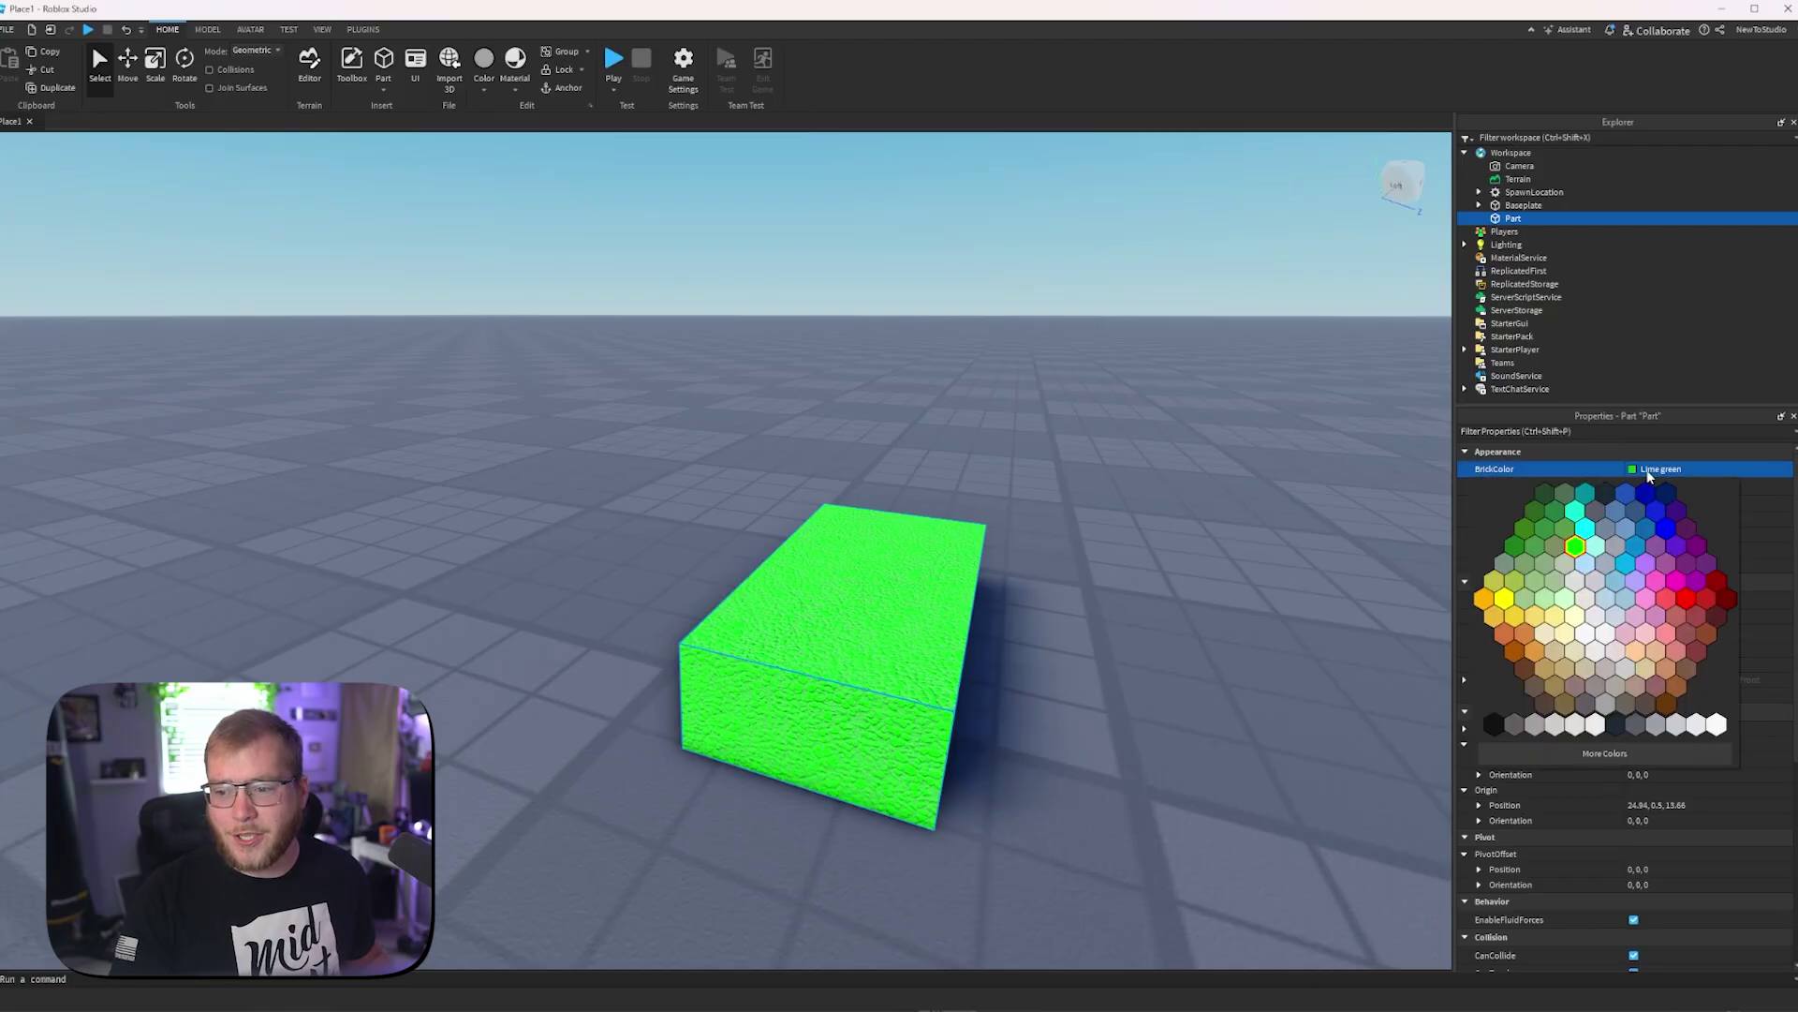
left_click(1656, 719)
right_click_drag(1200, 562, 1123, 449)
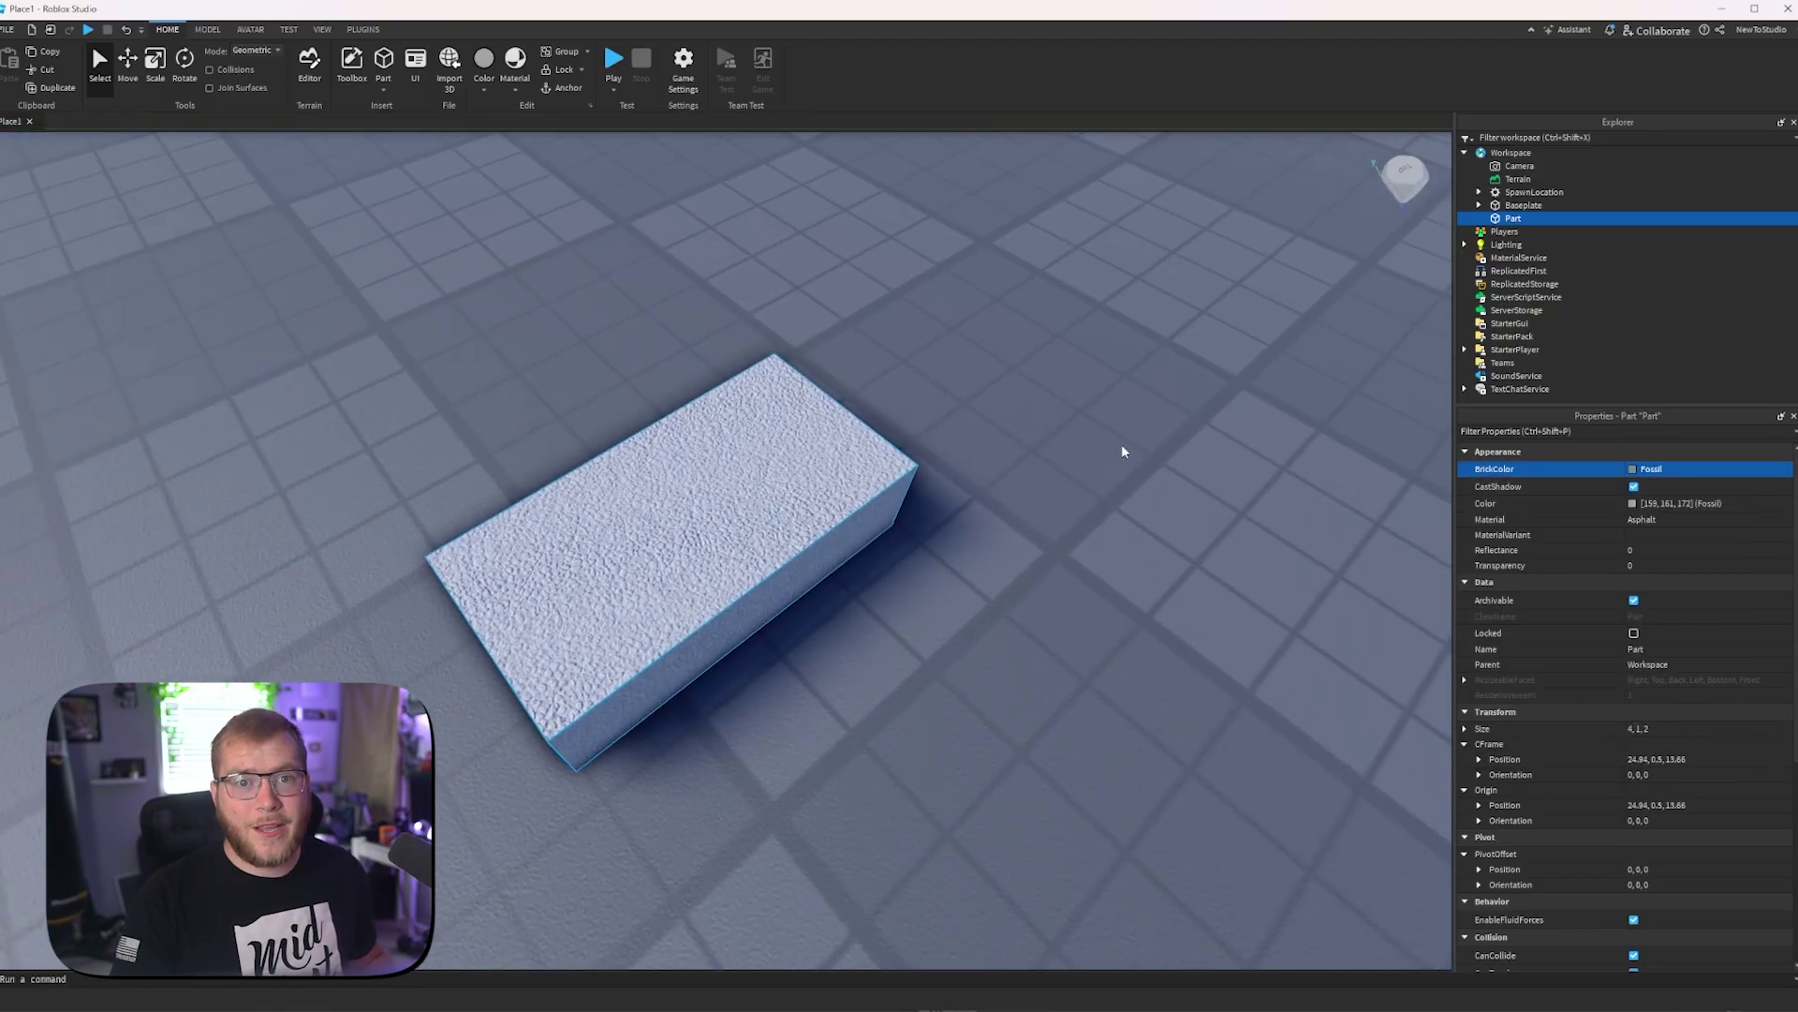
Step: Set the block's Material to Glass
left_click(1649, 519)
scroll(1667, 562, "down", 3)
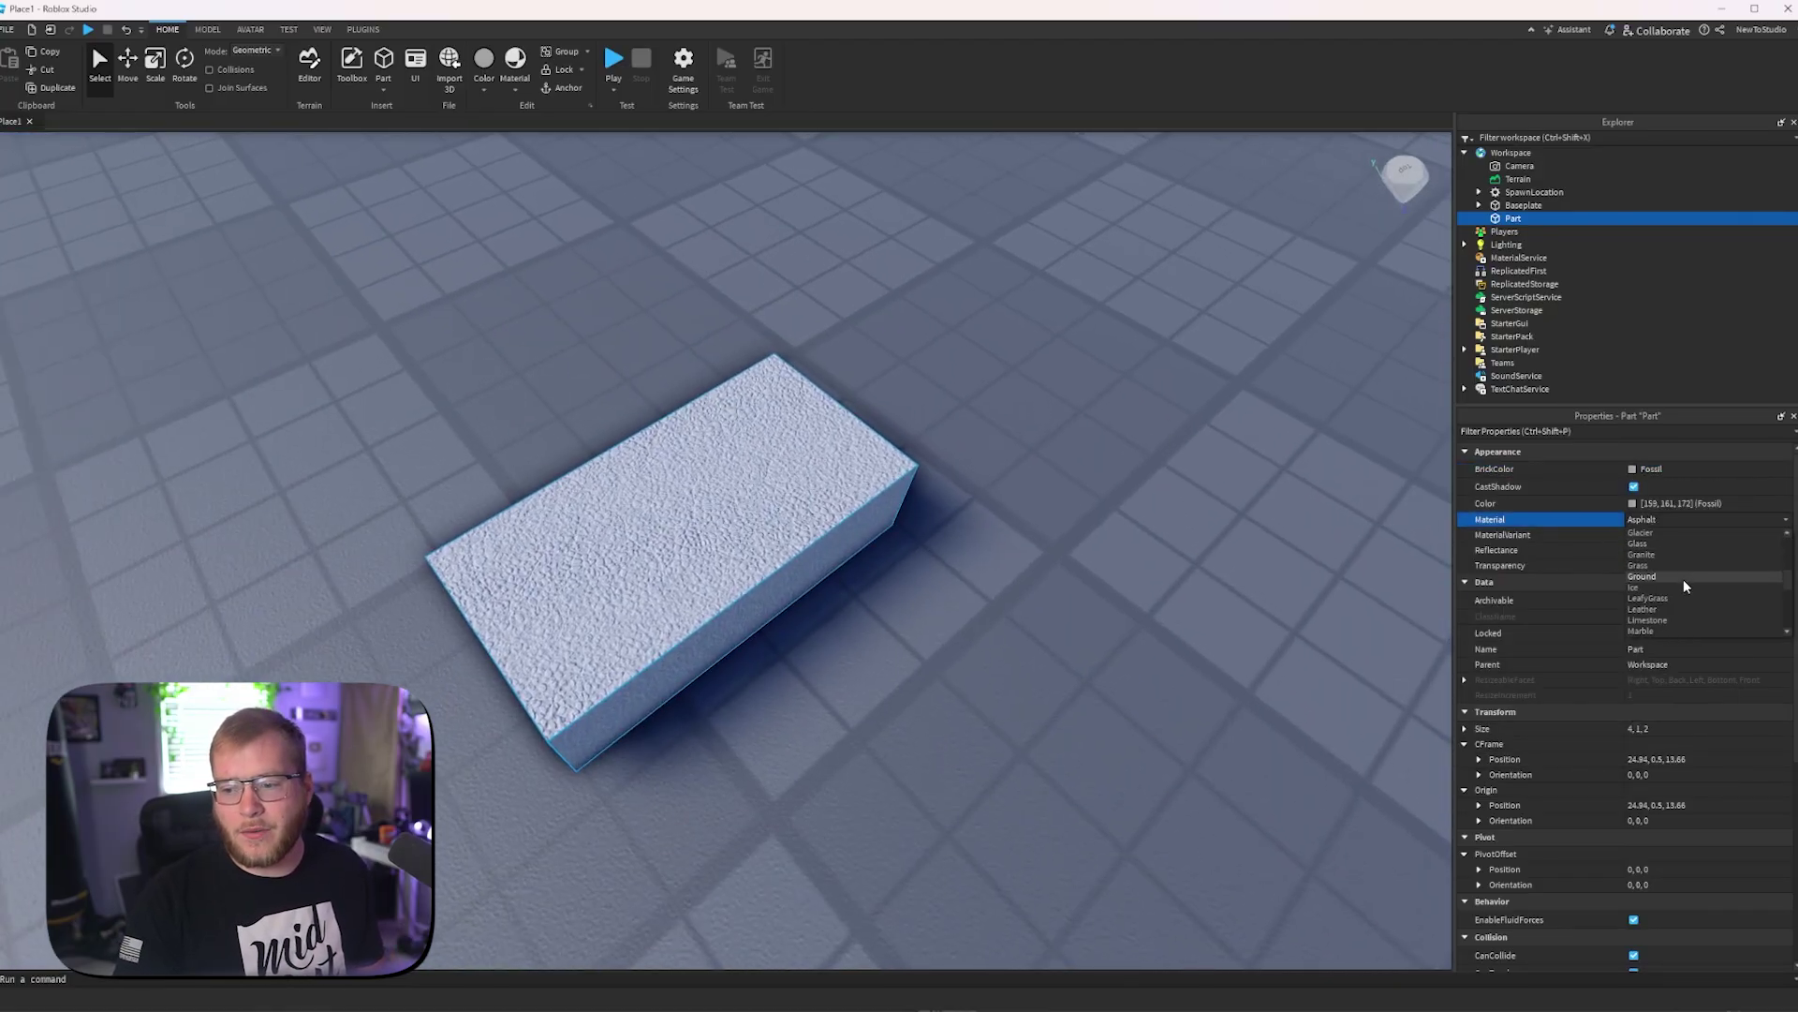
left_click(1651, 544)
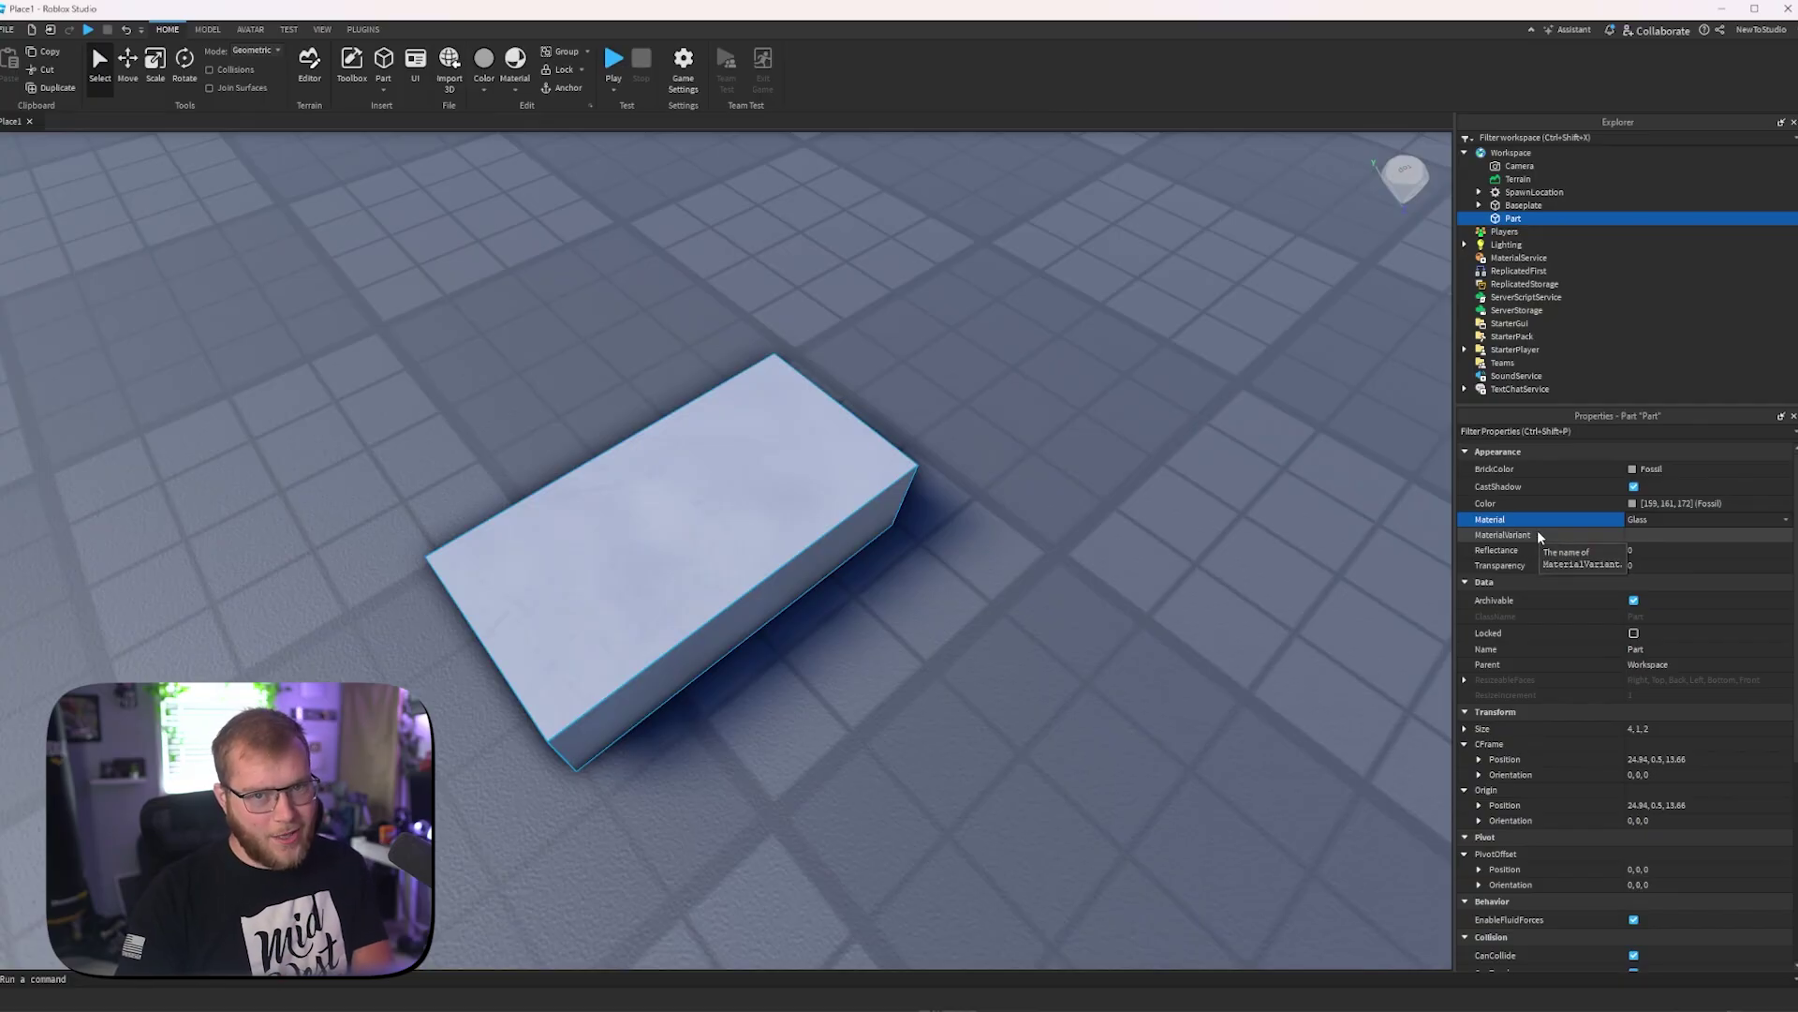
Step: Set the block's Reflectance to 1 and inspect the reflective surface up close
left_click(1672, 548)
left_click_drag(1677, 549, 1790, 551)
right_click_drag(925, 523, 921, 504)
key("w")
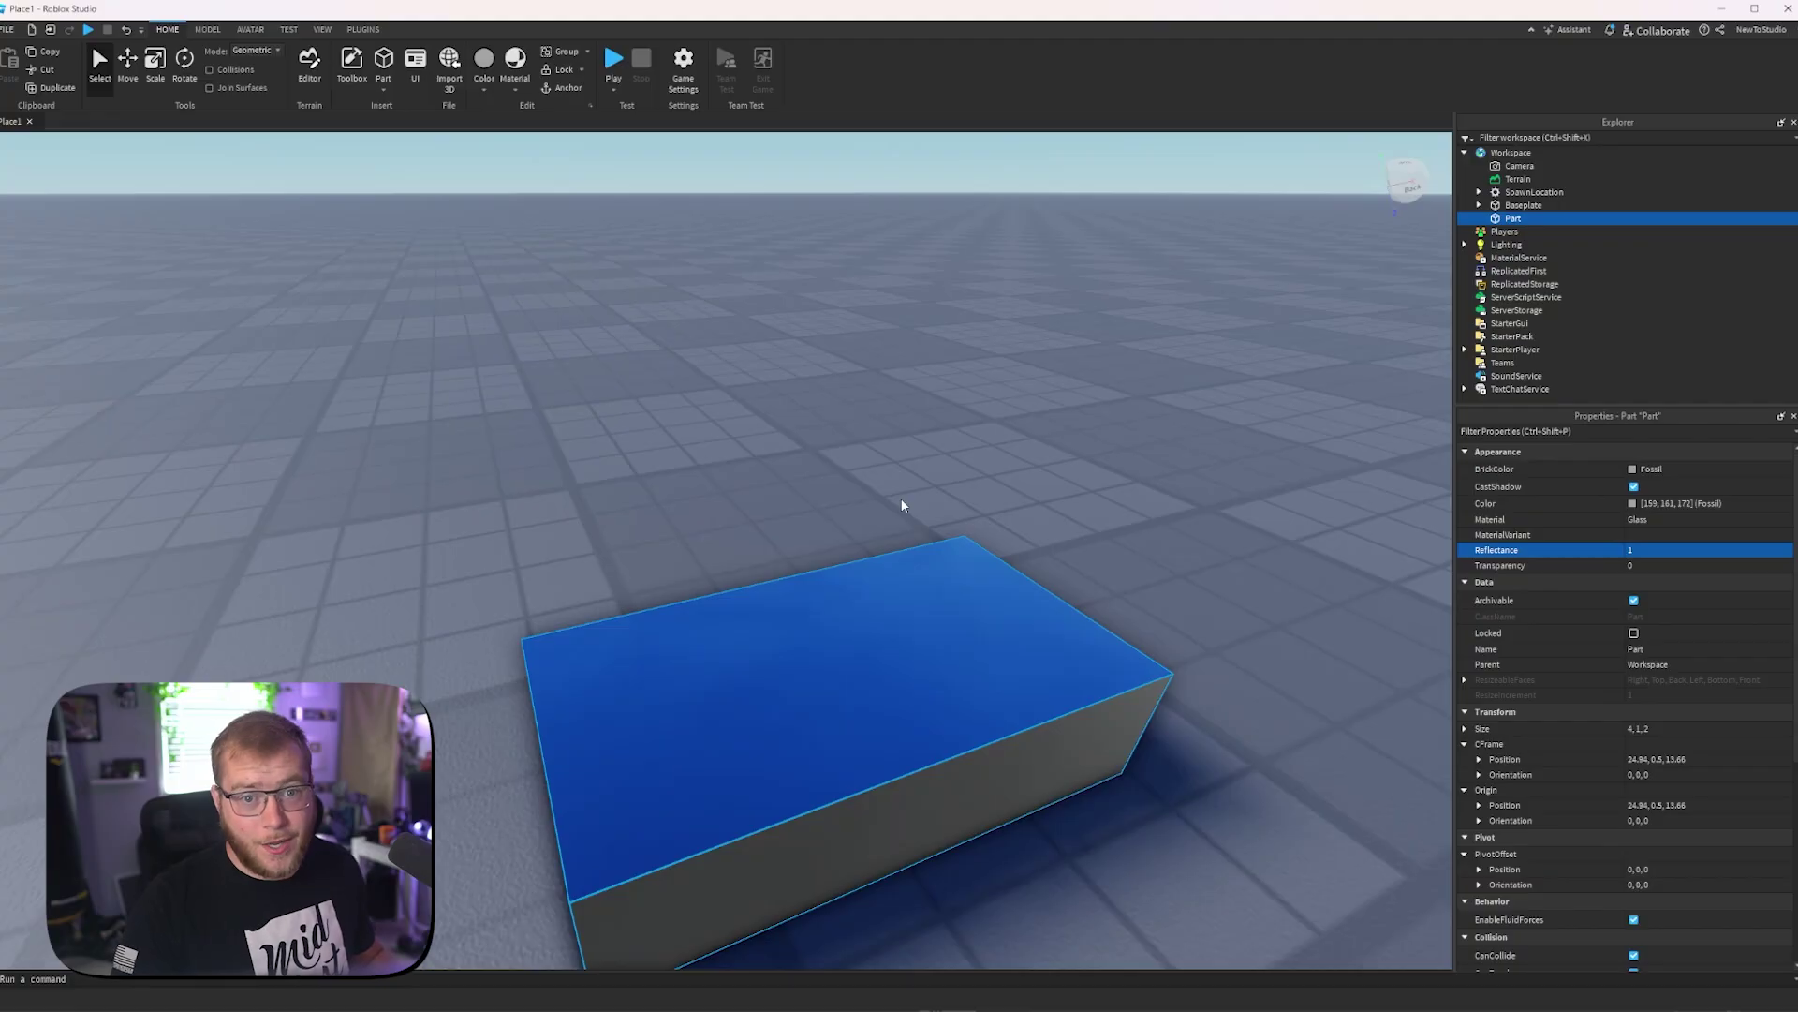
Step: Set the glass block's Reflectance to 0.5 and its Transparency to 0.55
left_click(1776, 552)
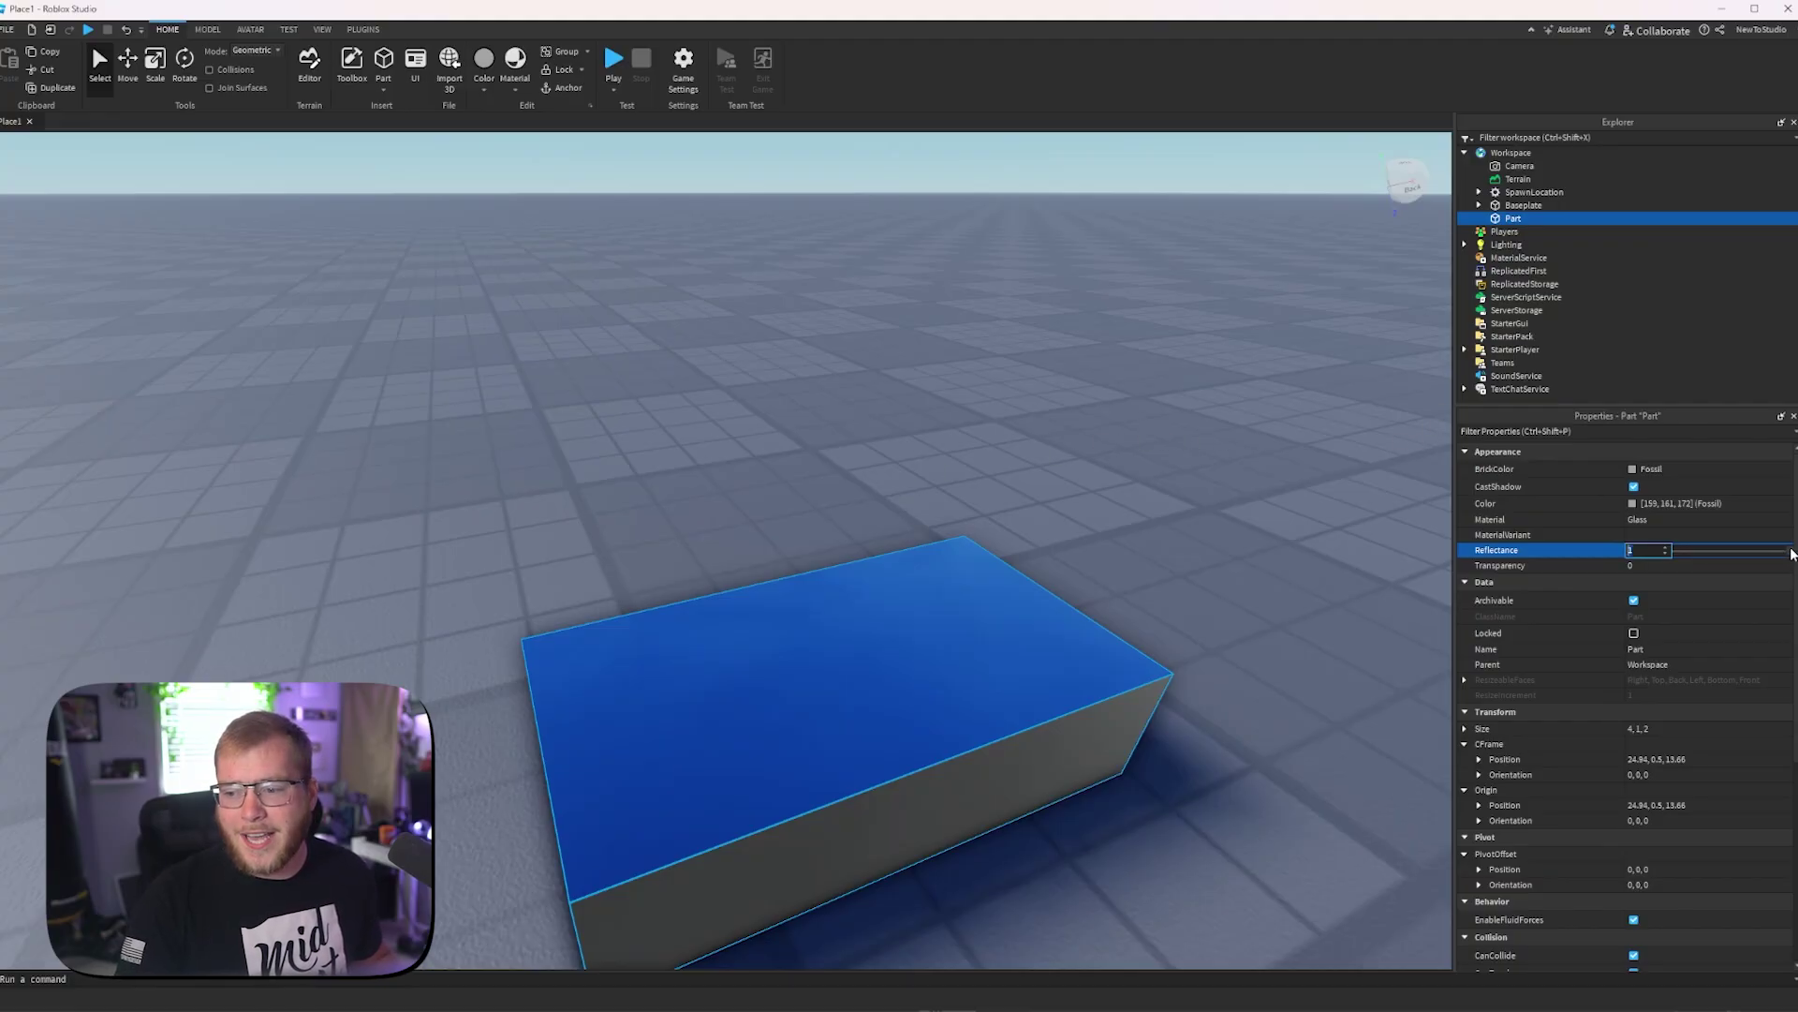
left_click_drag(1791, 553, 1740, 555)
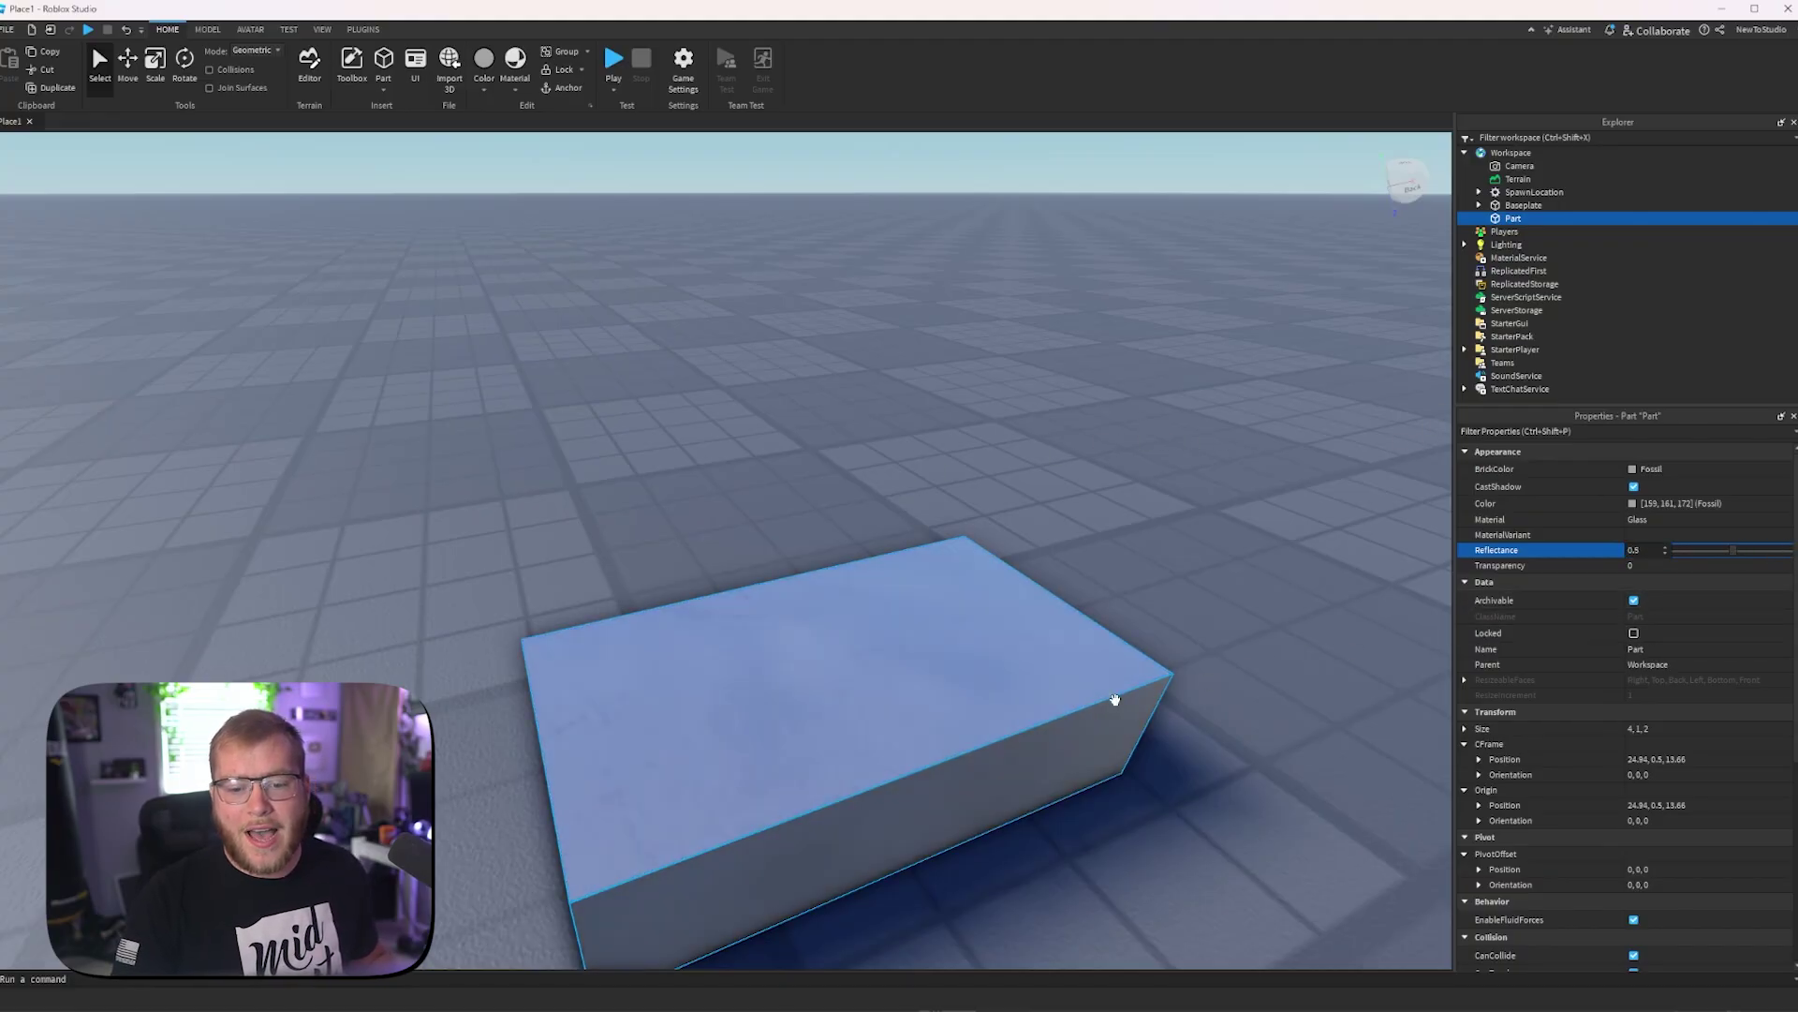
left_click(1658, 565)
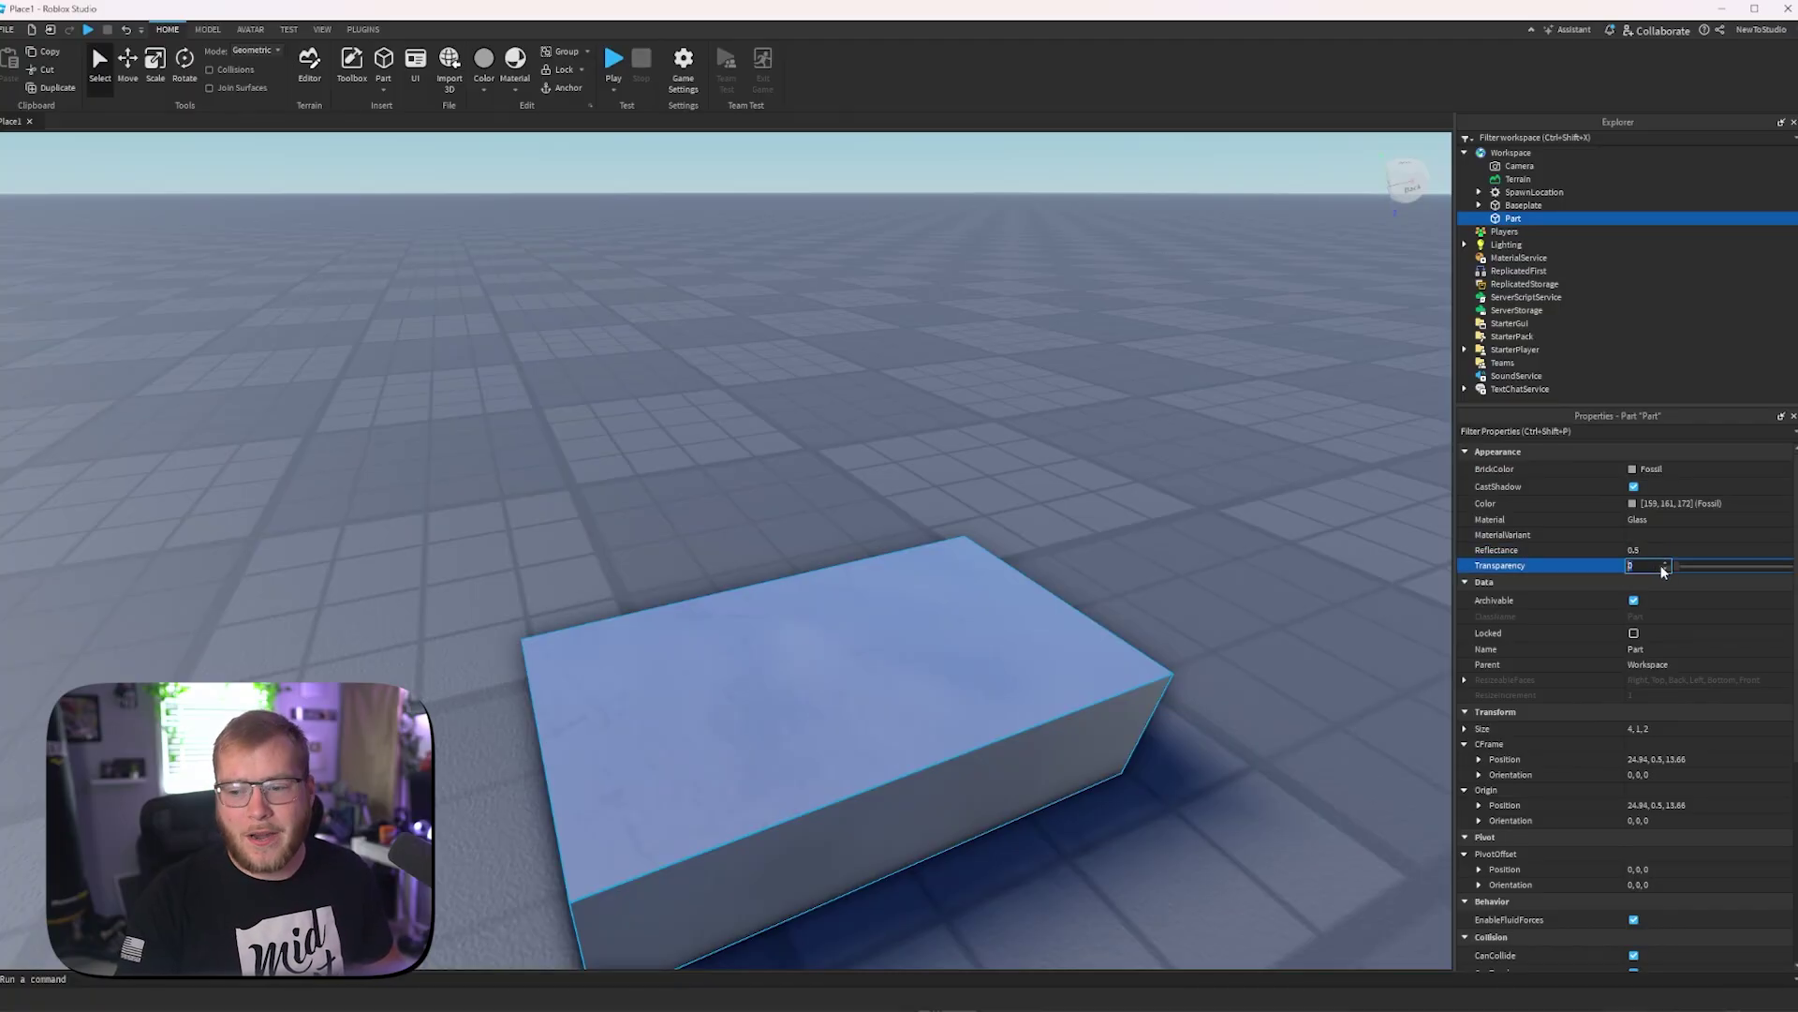
left_click_drag(1675, 566, 1740, 570)
right_click_drag(906, 591, 892, 581)
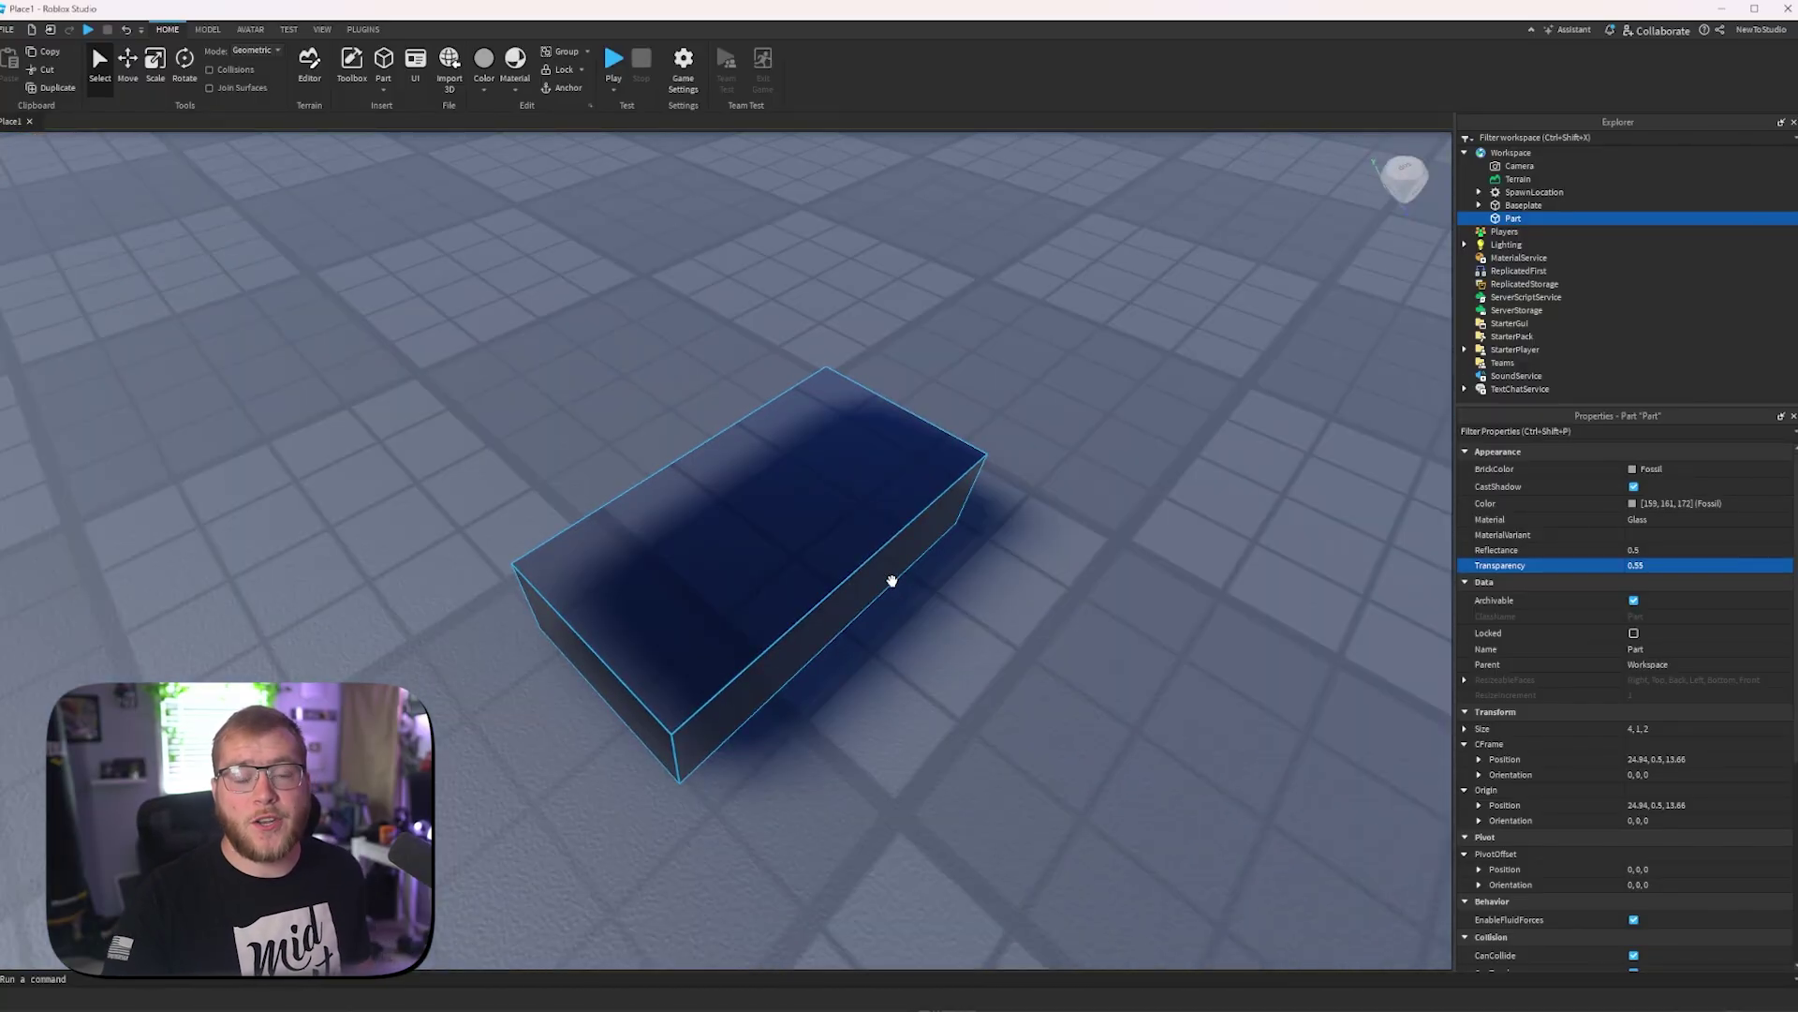
Step: Move the glass block across the baseplate to a position of about 25.95, 0.5, 12.16
left_click_drag(811, 566, 756, 515)
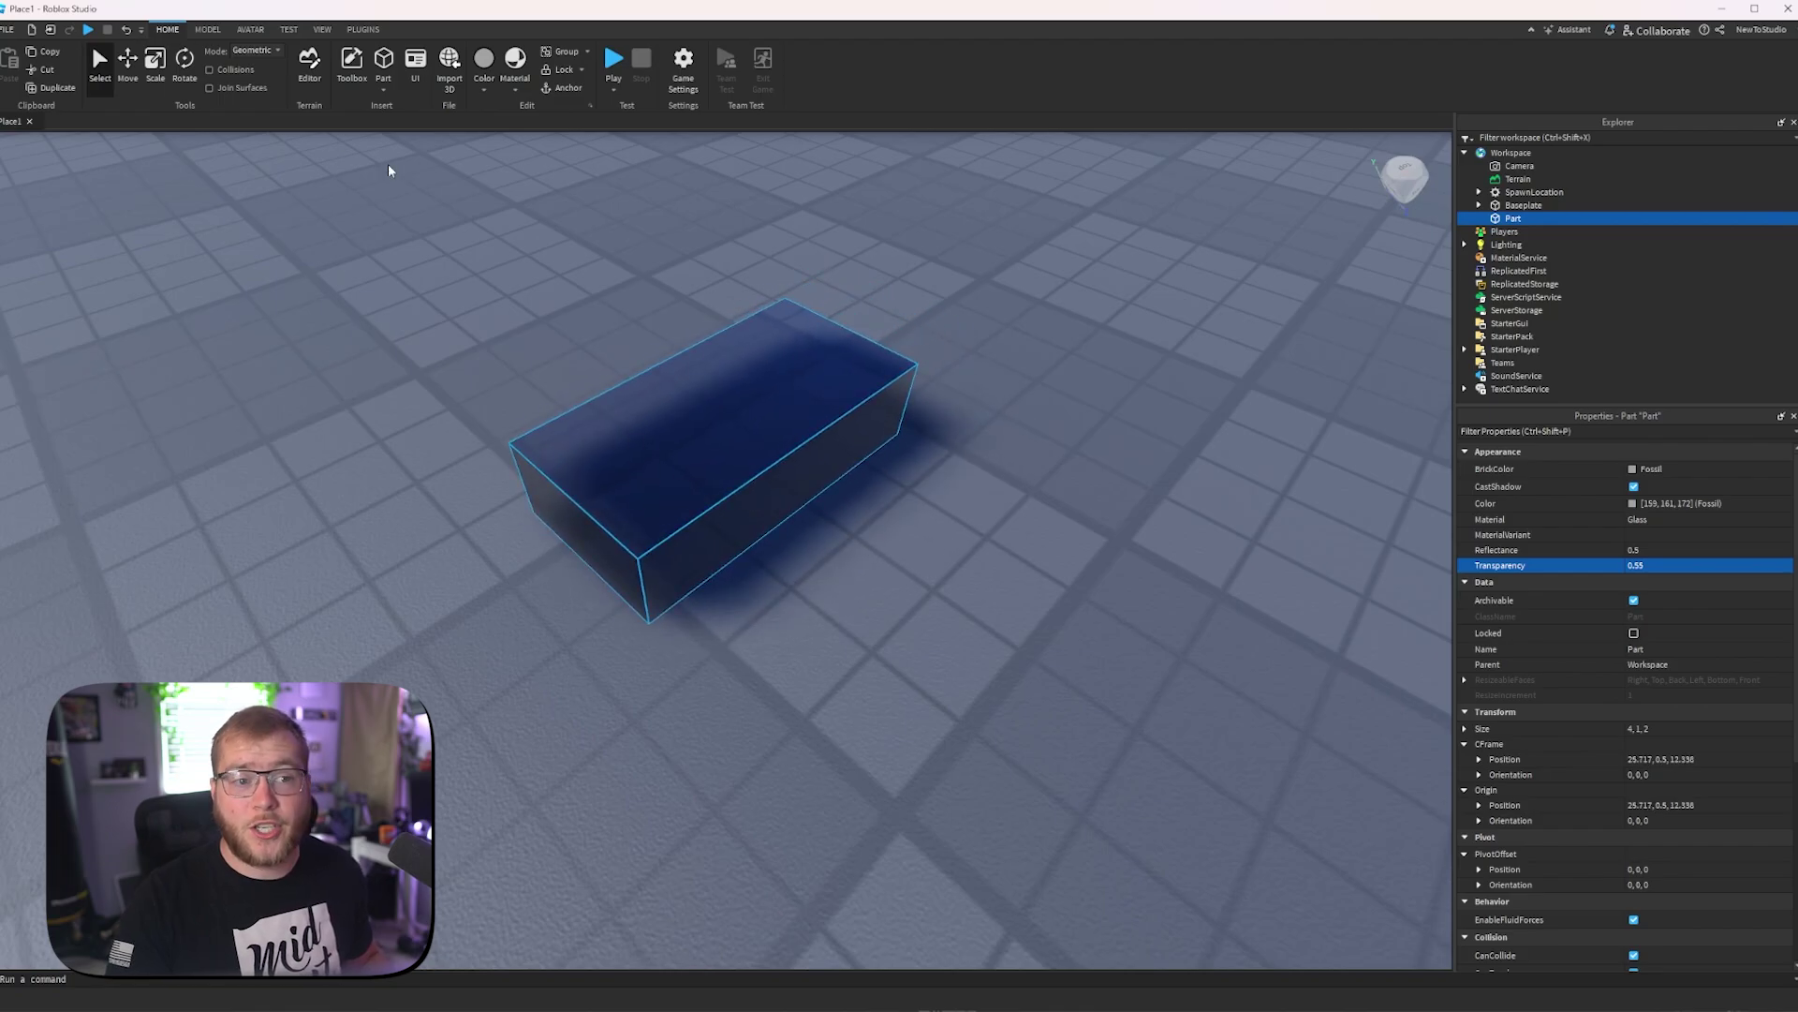
right_click_drag(871, 443, 875, 446)
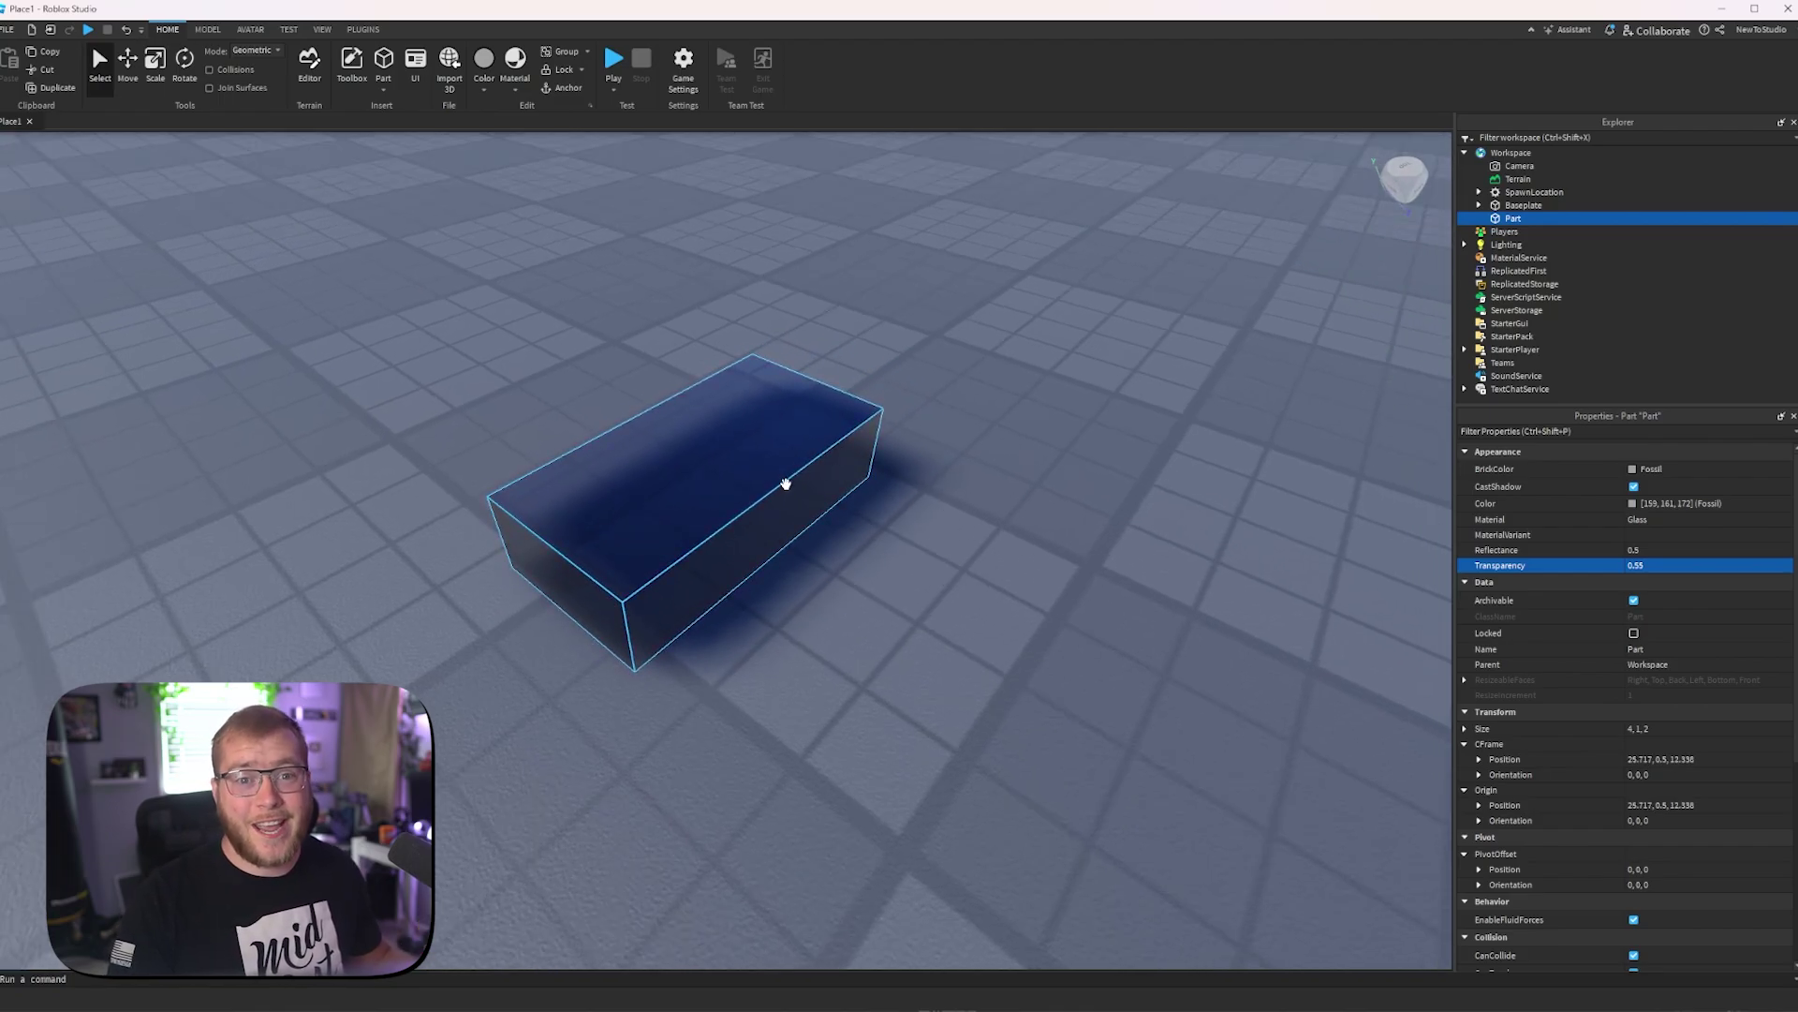
left_click_drag(743, 487, 775, 529)
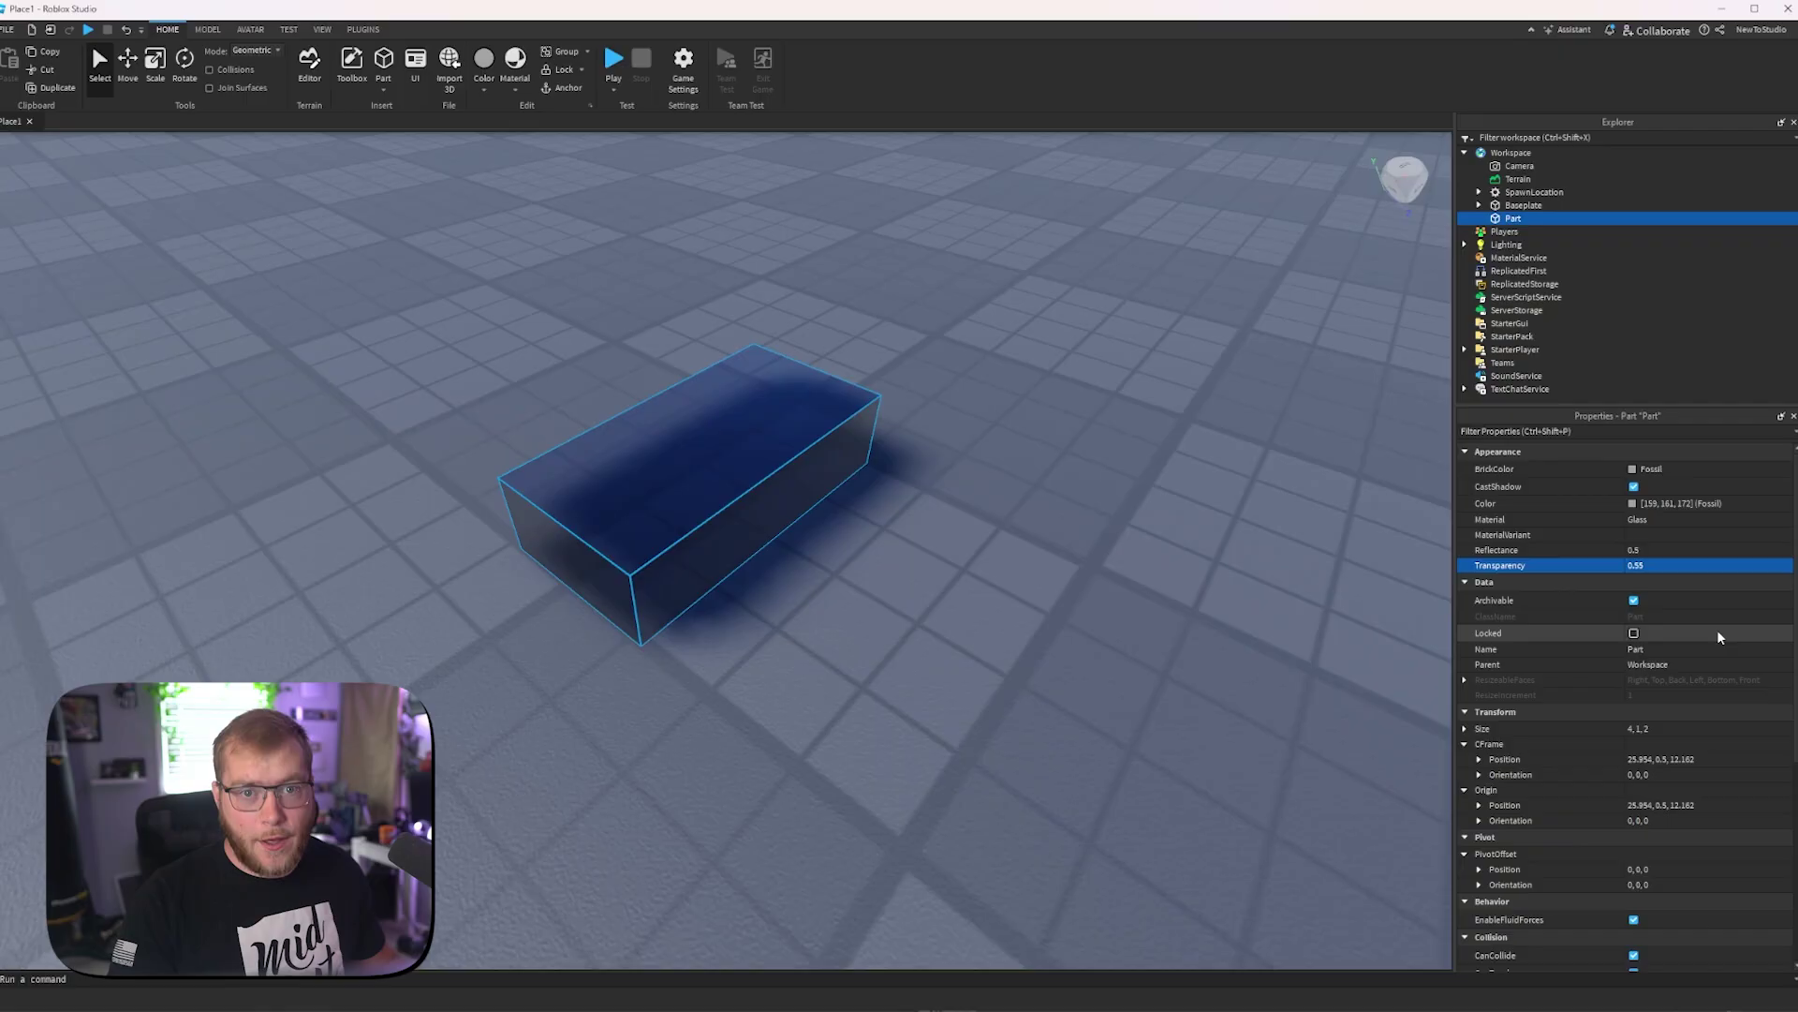
Step: Review the block's remaining properties, including Transform, Pivot, Collision, Part and Assembly
scroll(1727, 616, "down", 4)
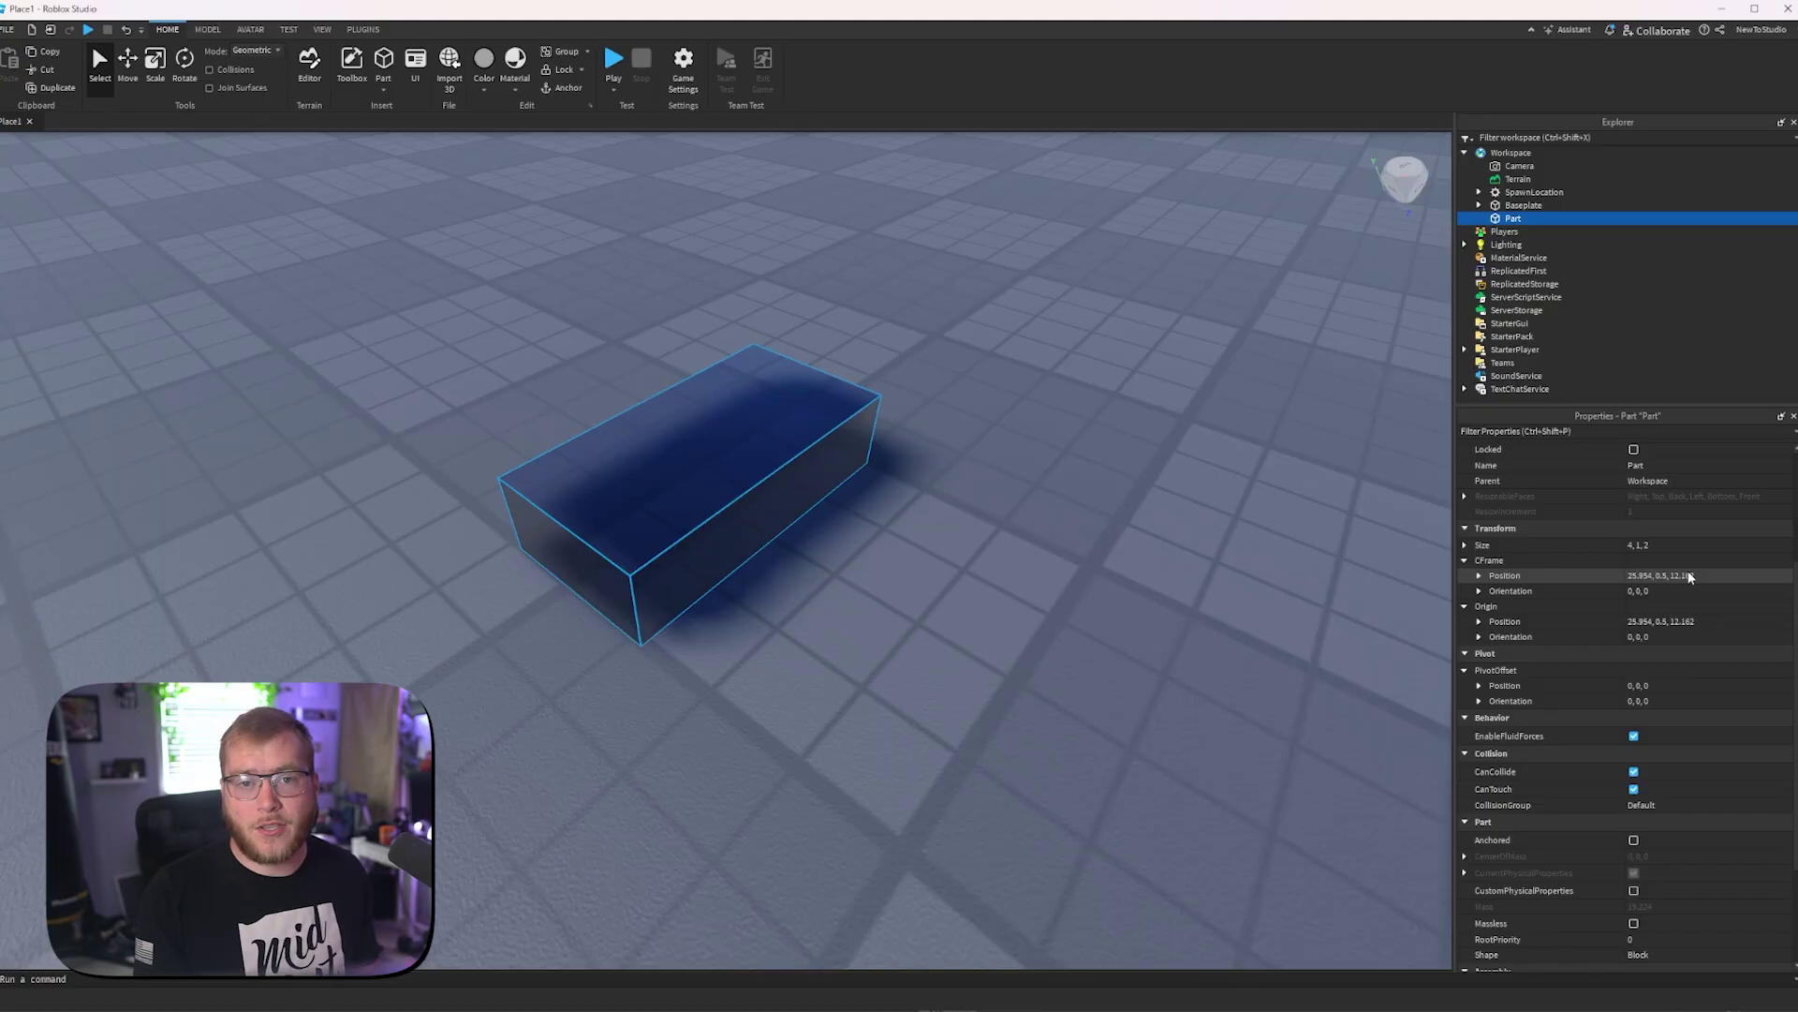
scroll(1597, 562, "down", 3)
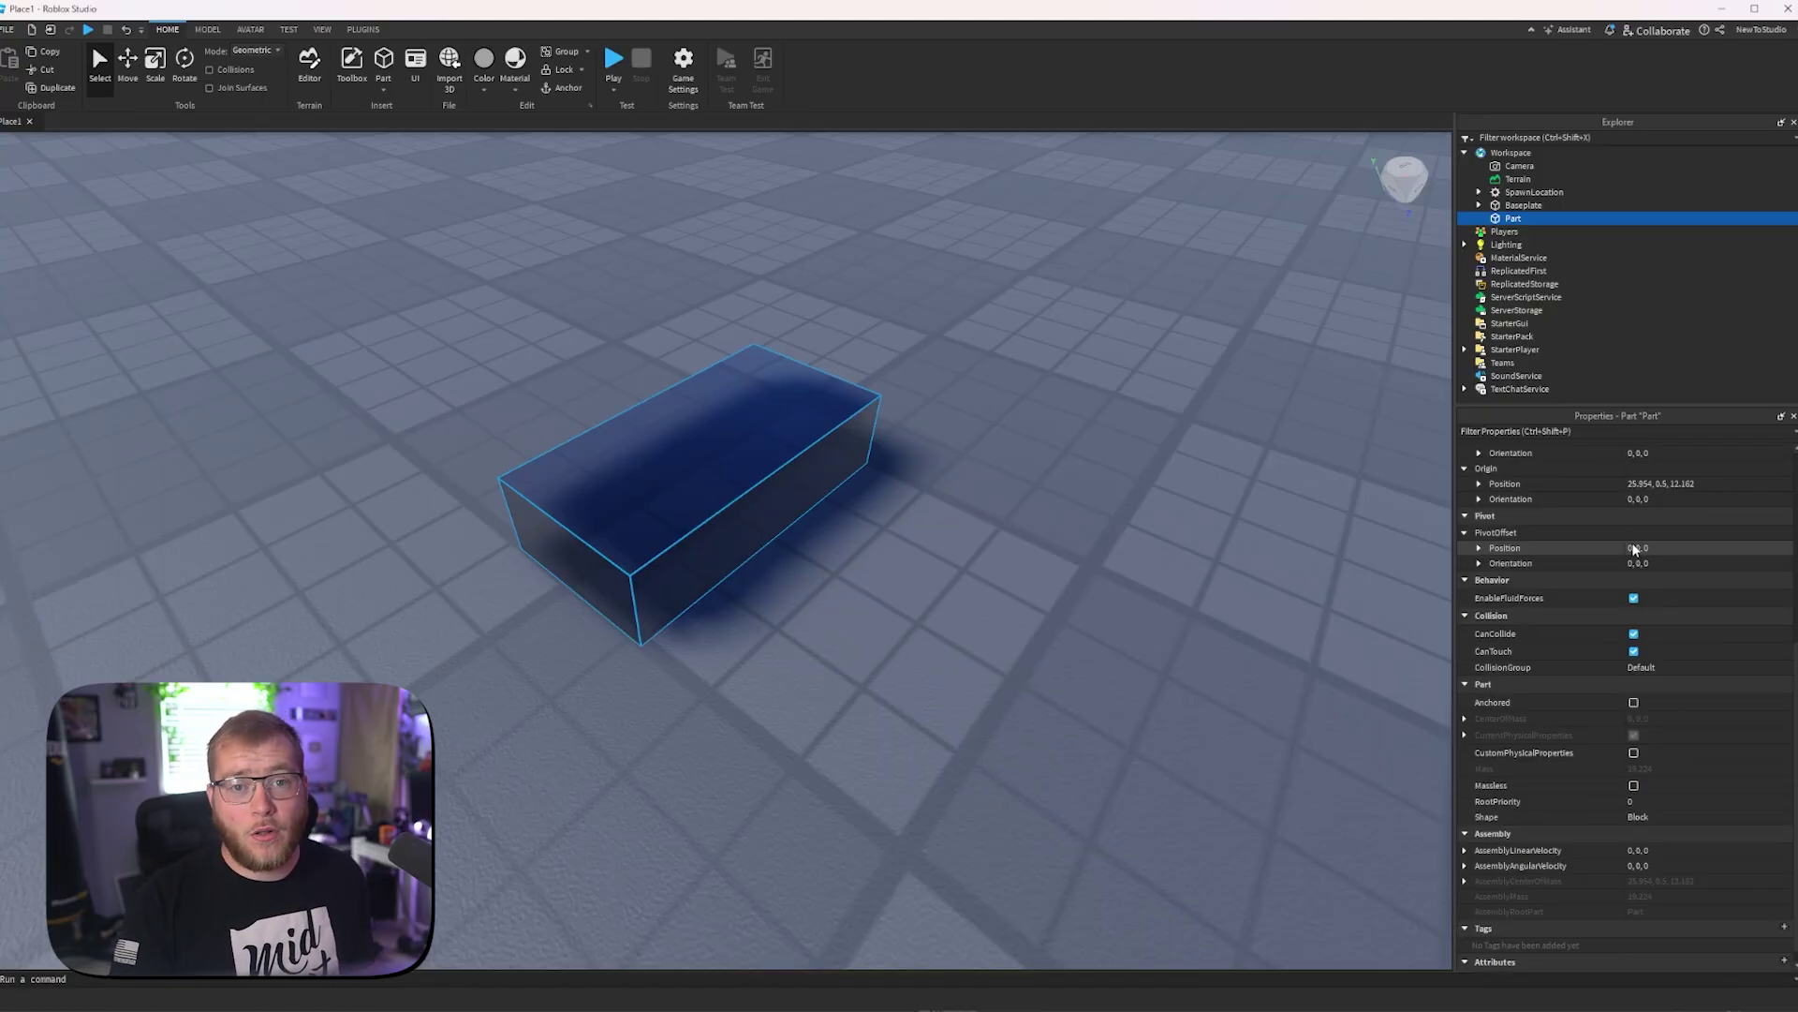
scroll(1636, 562, "down", 1)
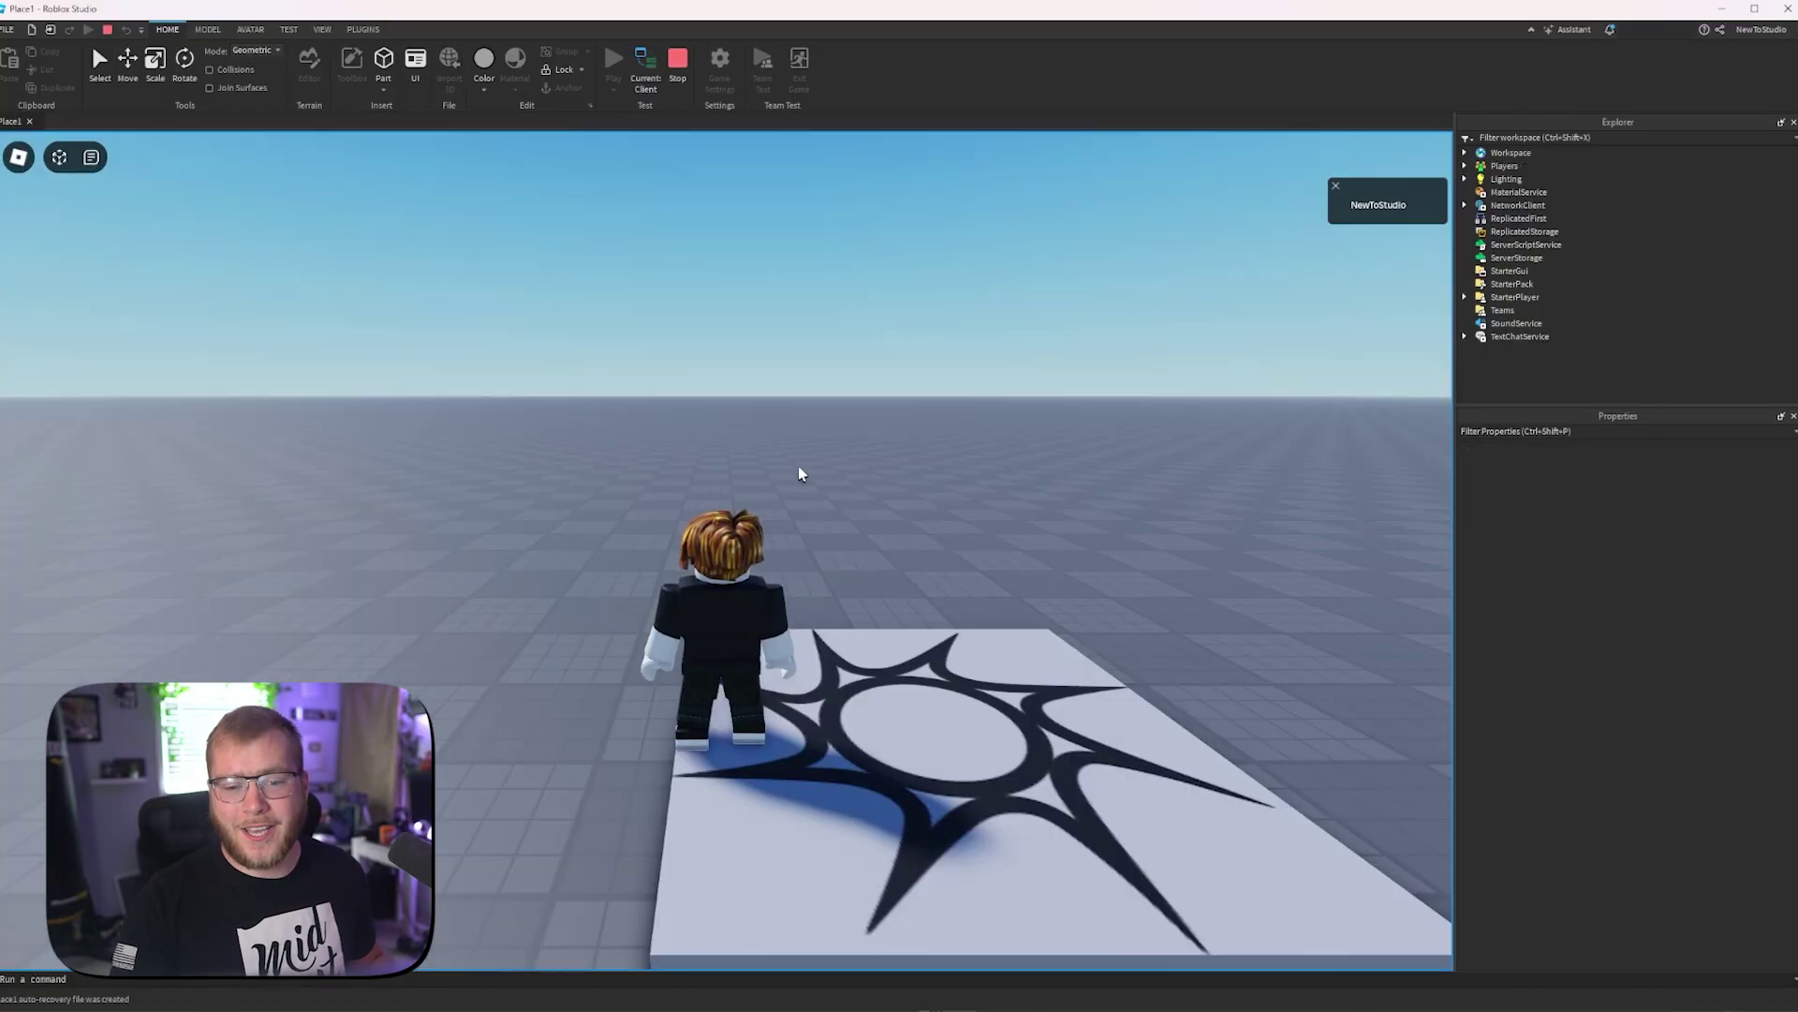
Step: Walk the character off the spawn platform and across the baseplate to the glass block
key("s")
key("w")
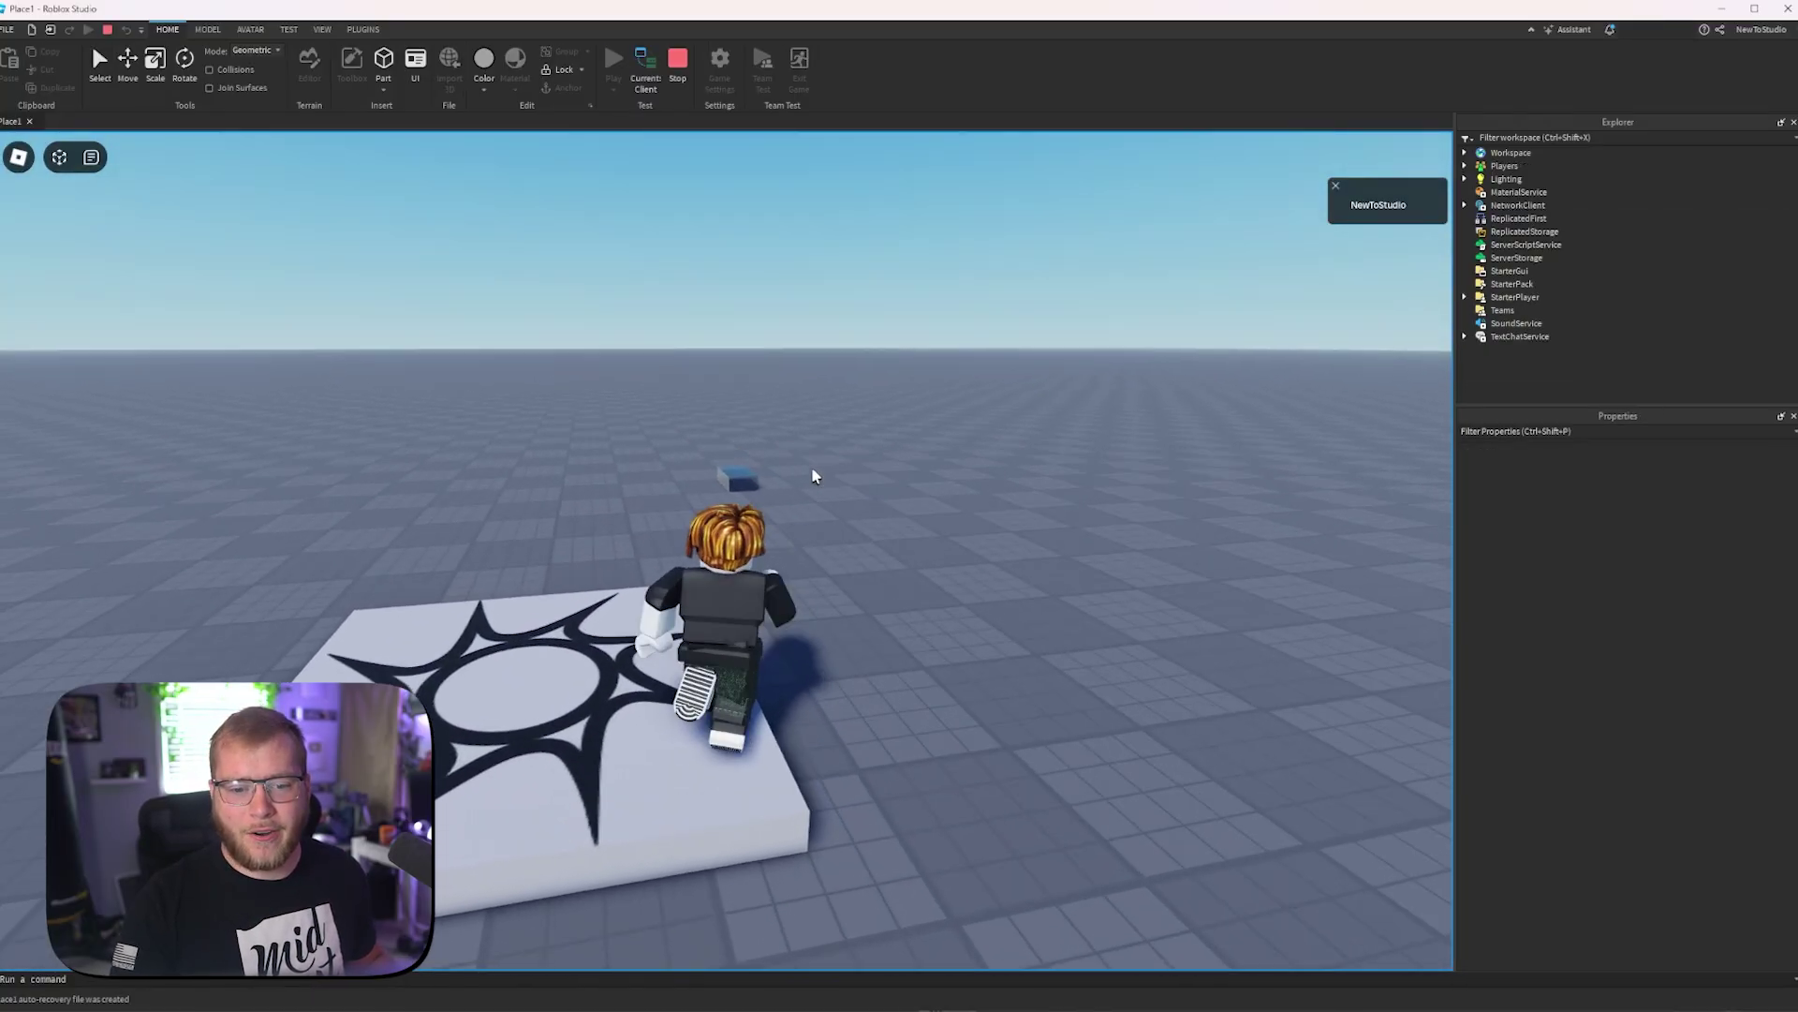
right_click_drag(903, 630, 903, 573)
key("d")
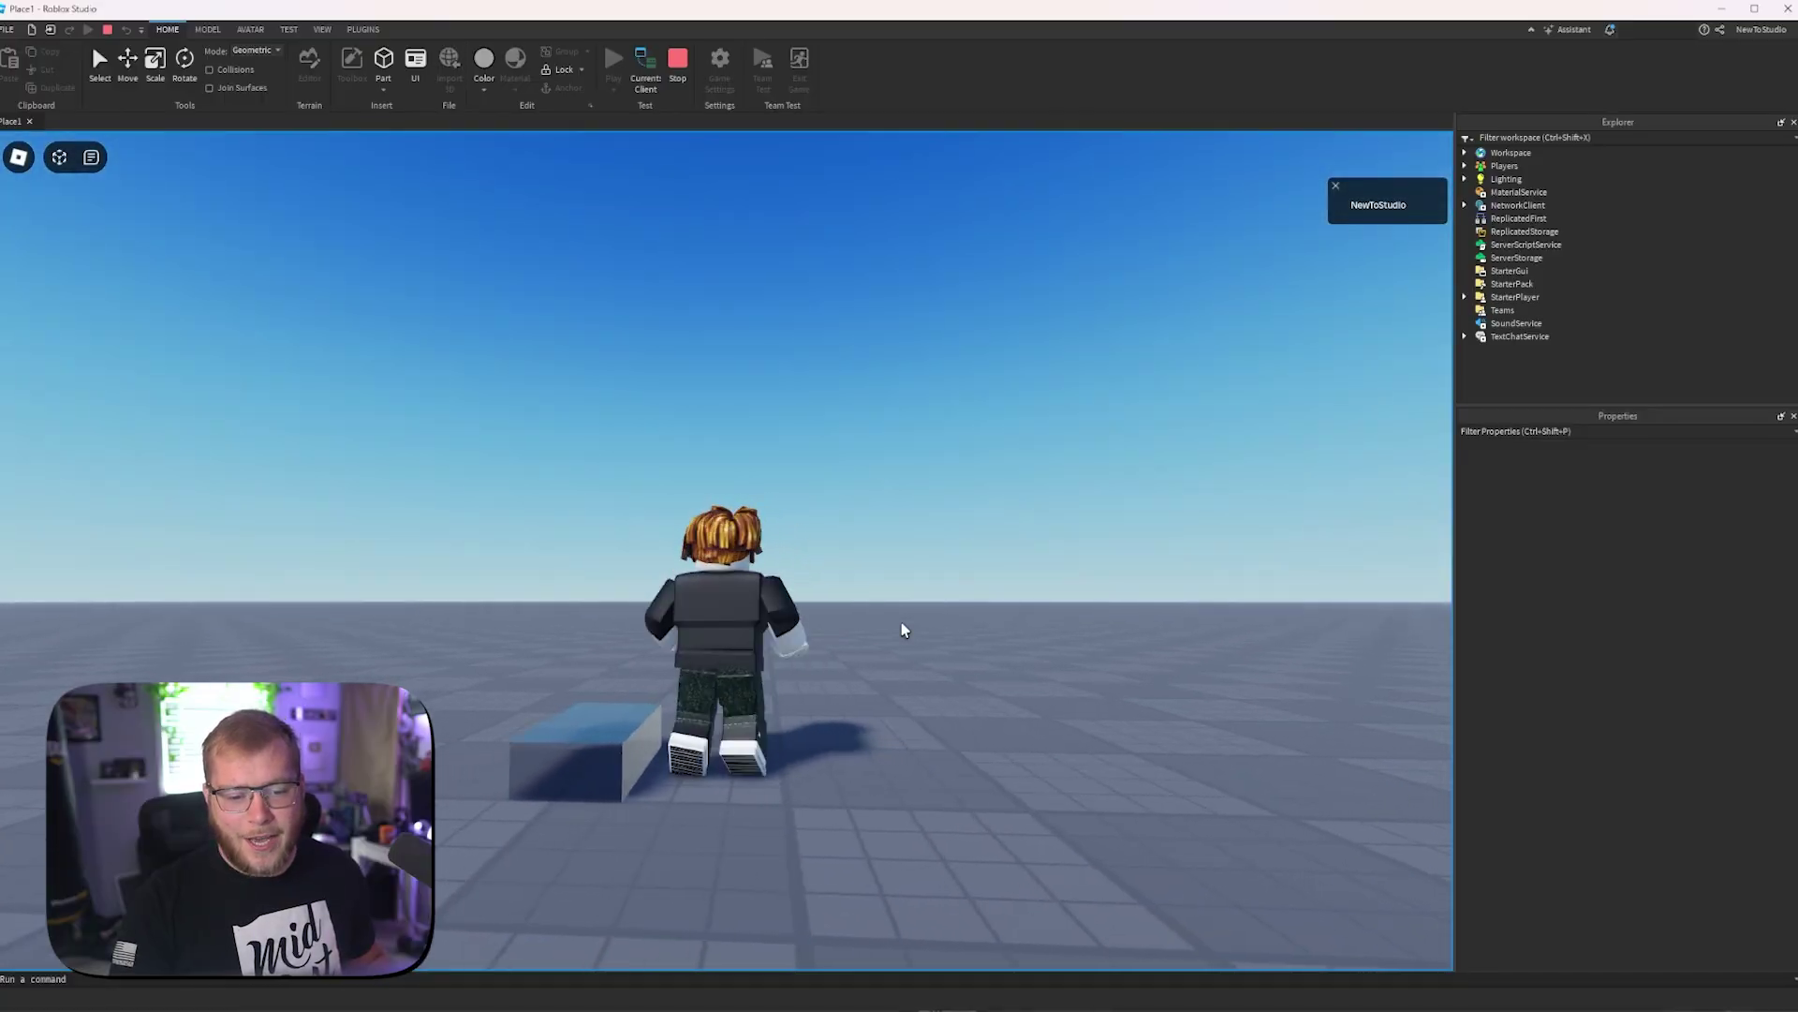
Step: Jump the character onto the glass block to test its collision
key("space")
key("a")
key("d")
mouse_move(918, 644)
right_mouse_down()
mouse_move(918, 560)
mouse_move(917, 650)
right_mouse_up()
key("a")
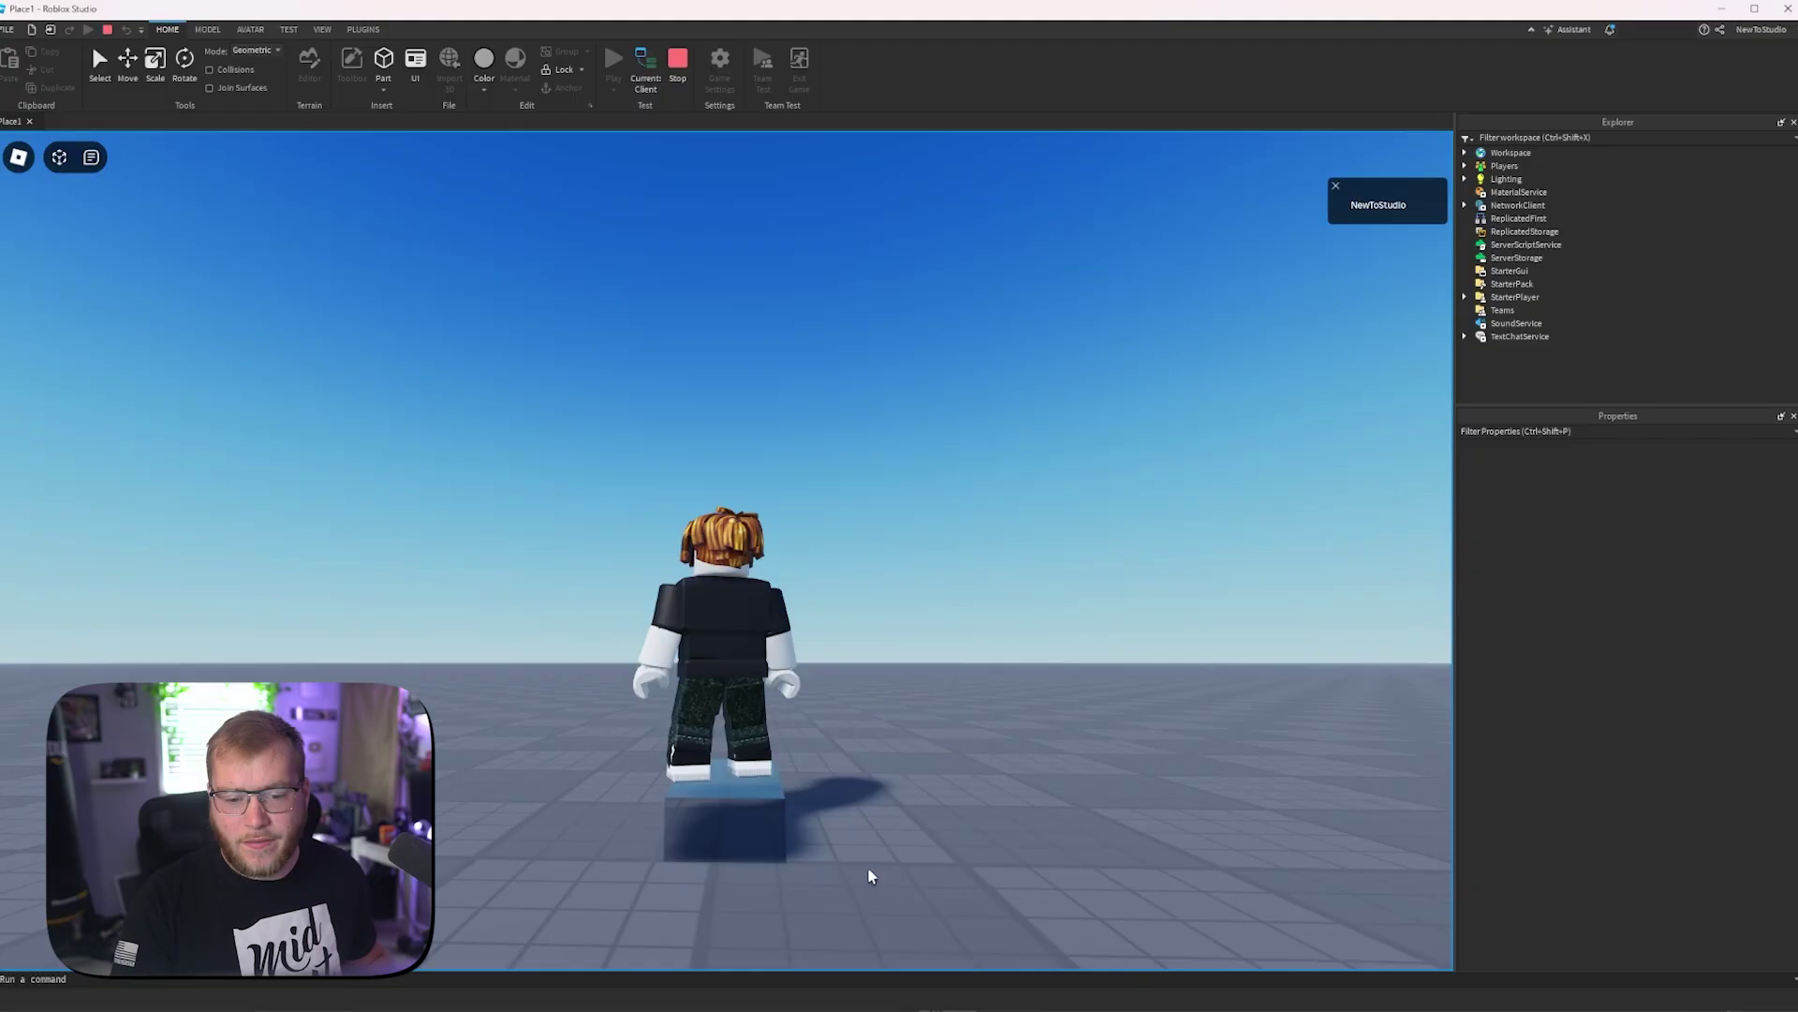
Step: Turn off CanCollide for the glass block during the play test
left_click(740, 829)
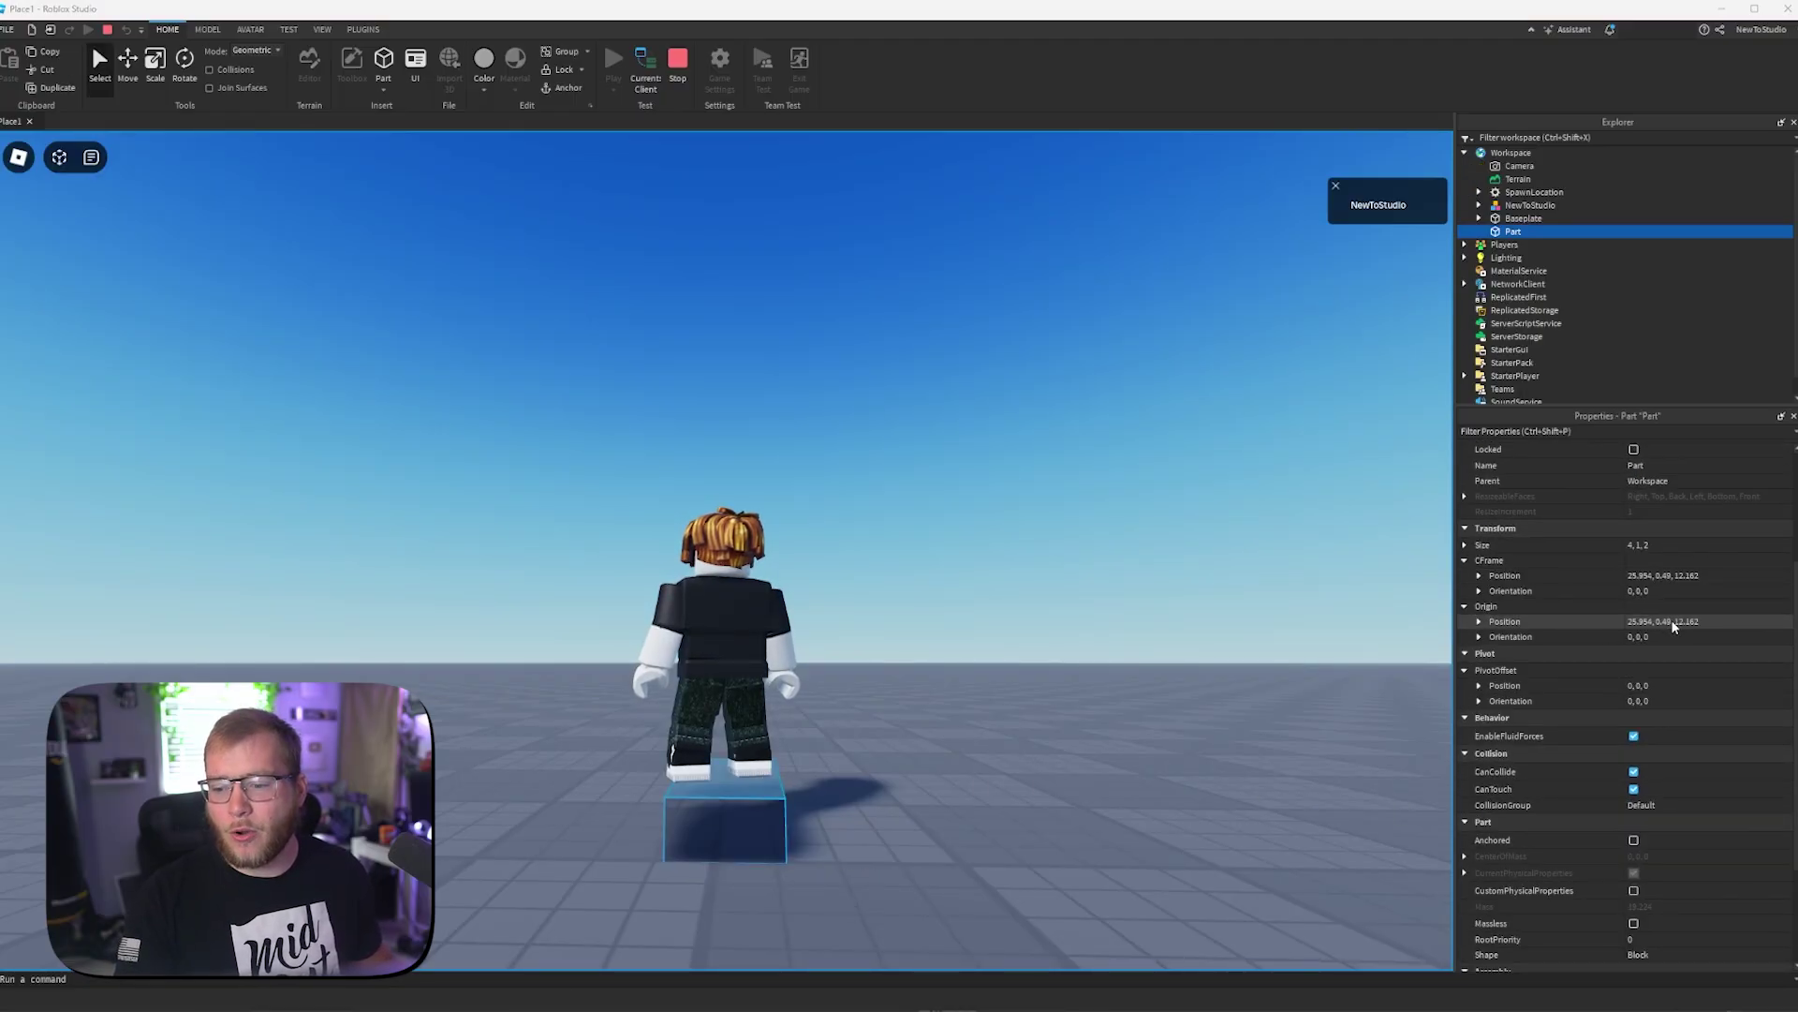
scroll(1671, 620, "down", 3)
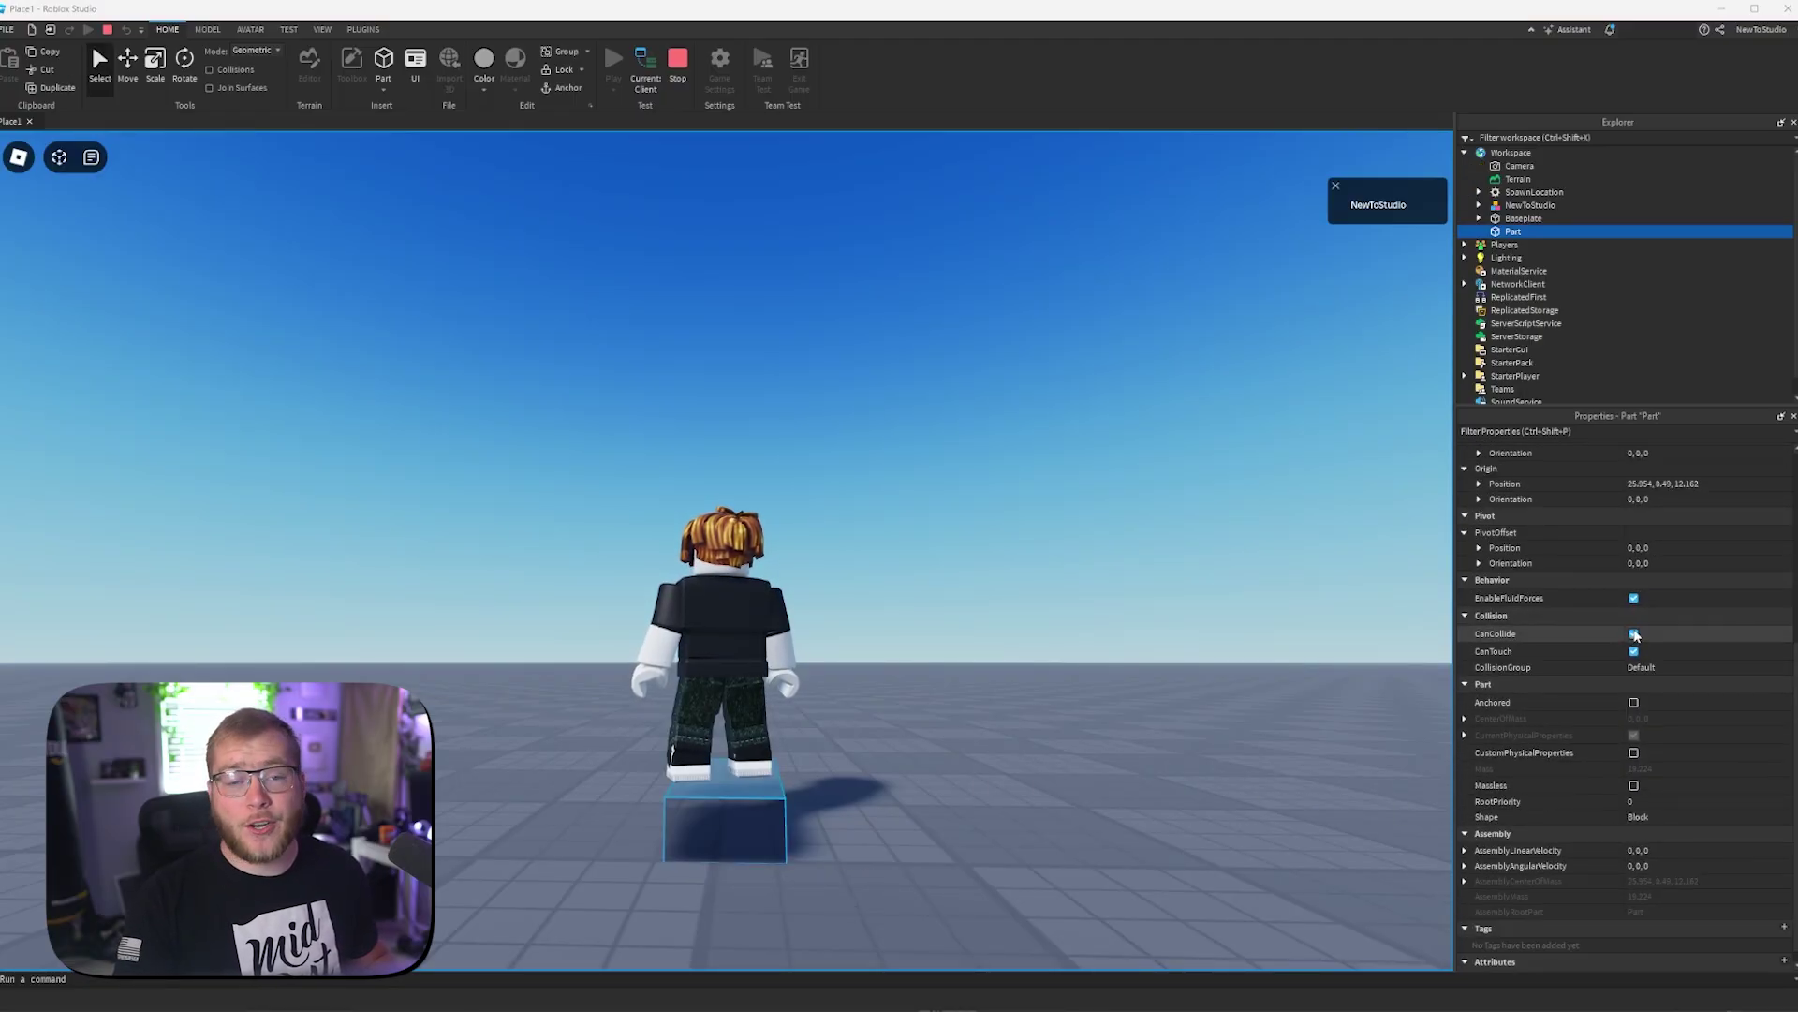
left_click(1634, 634)
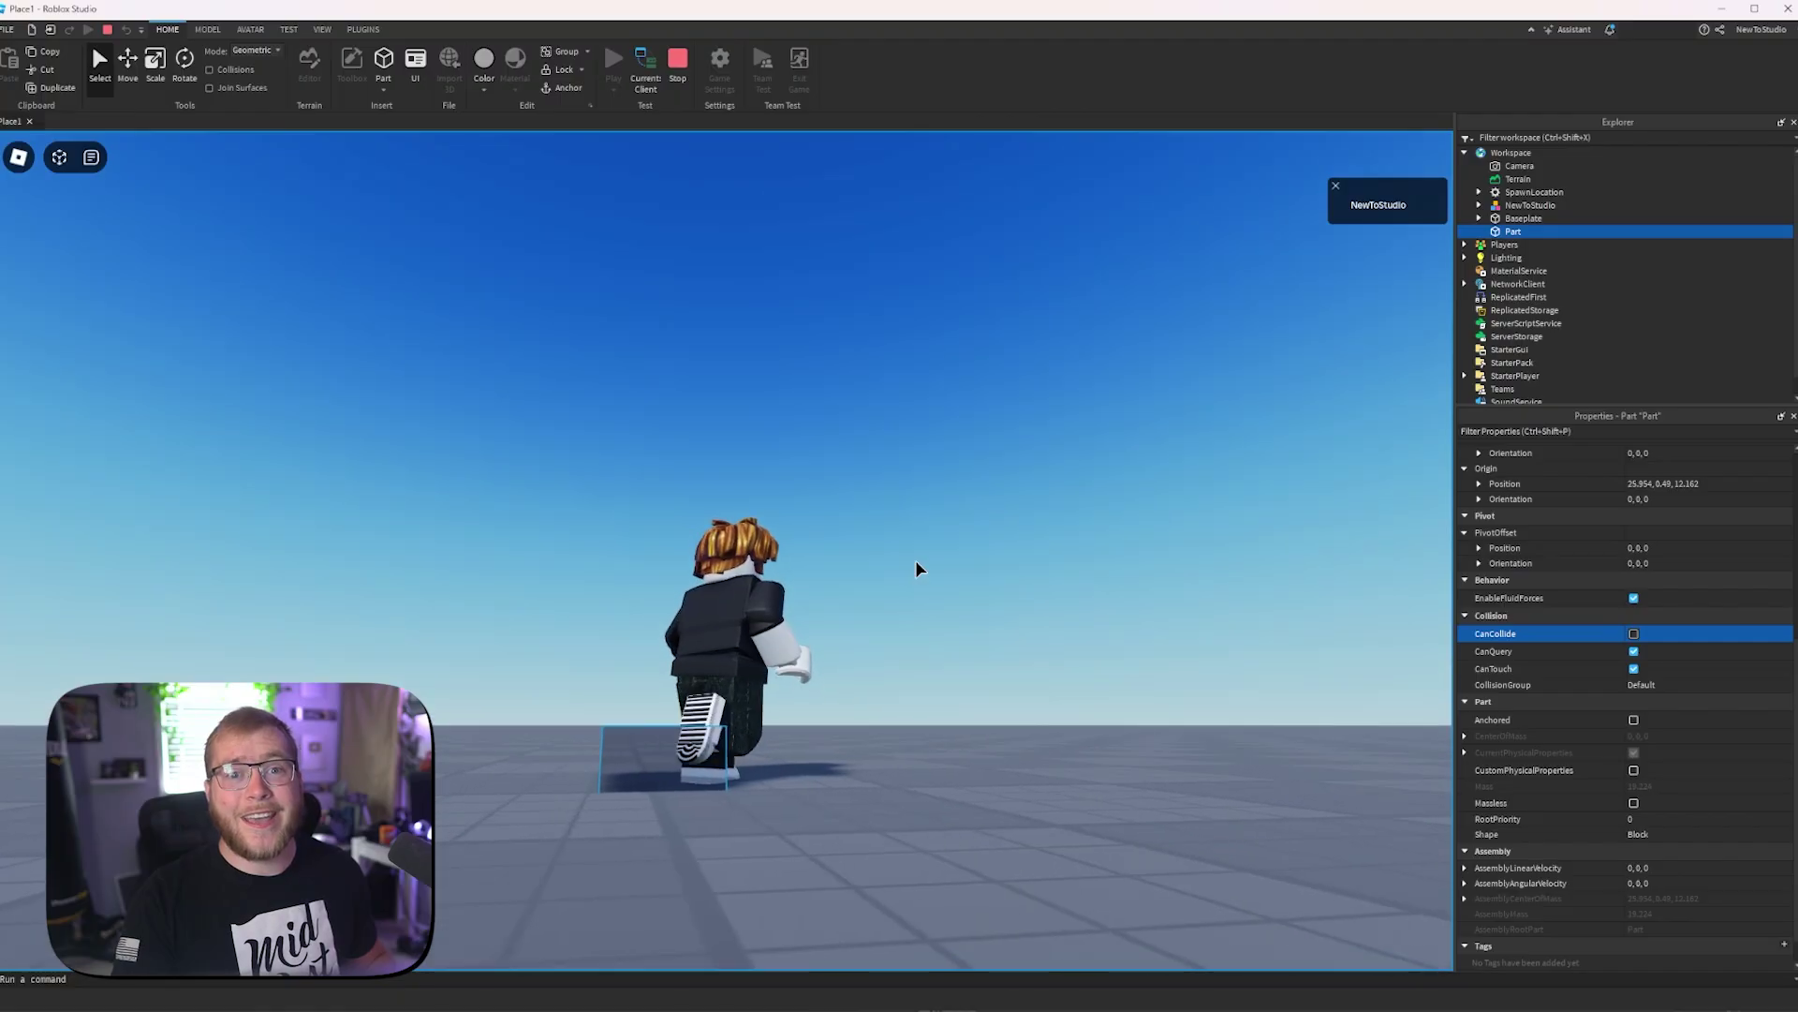
Step: Walk the character back and forth through the non-colliding glass block and end the play test
key("a")
right_click_drag(916, 561, 916, 562)
key("d")
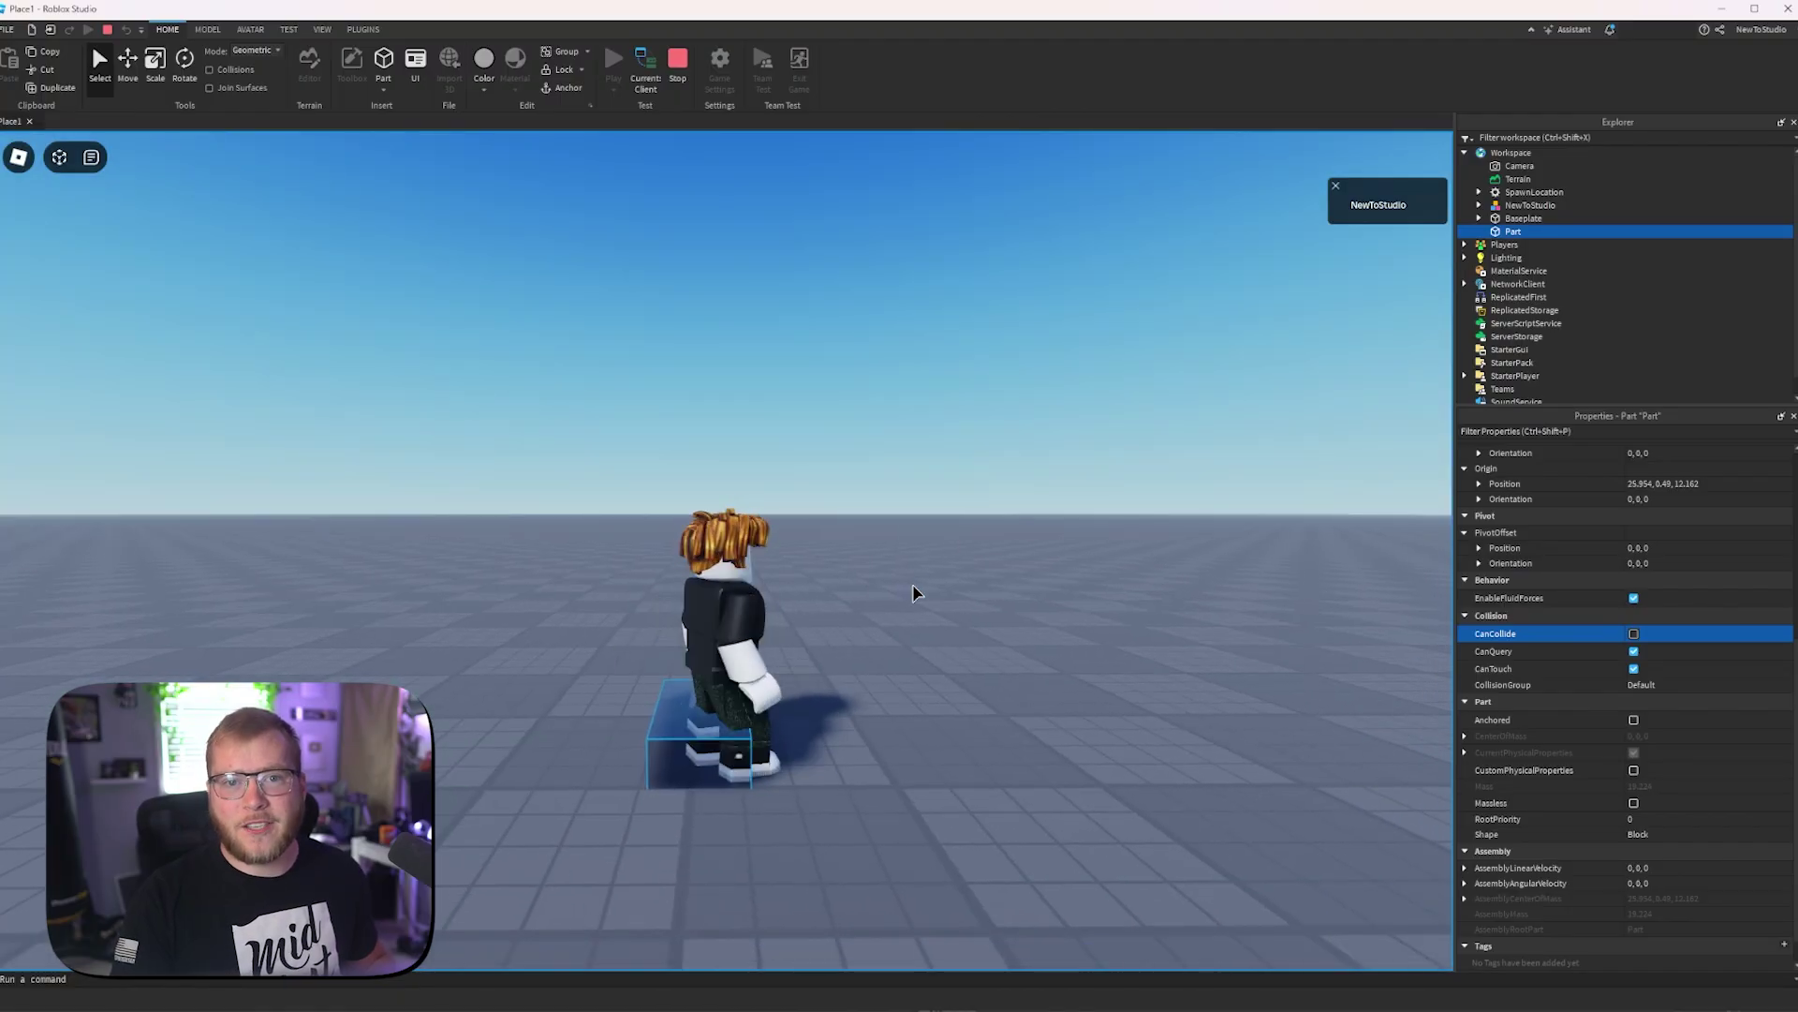
key("a")
key("s")
key("s")
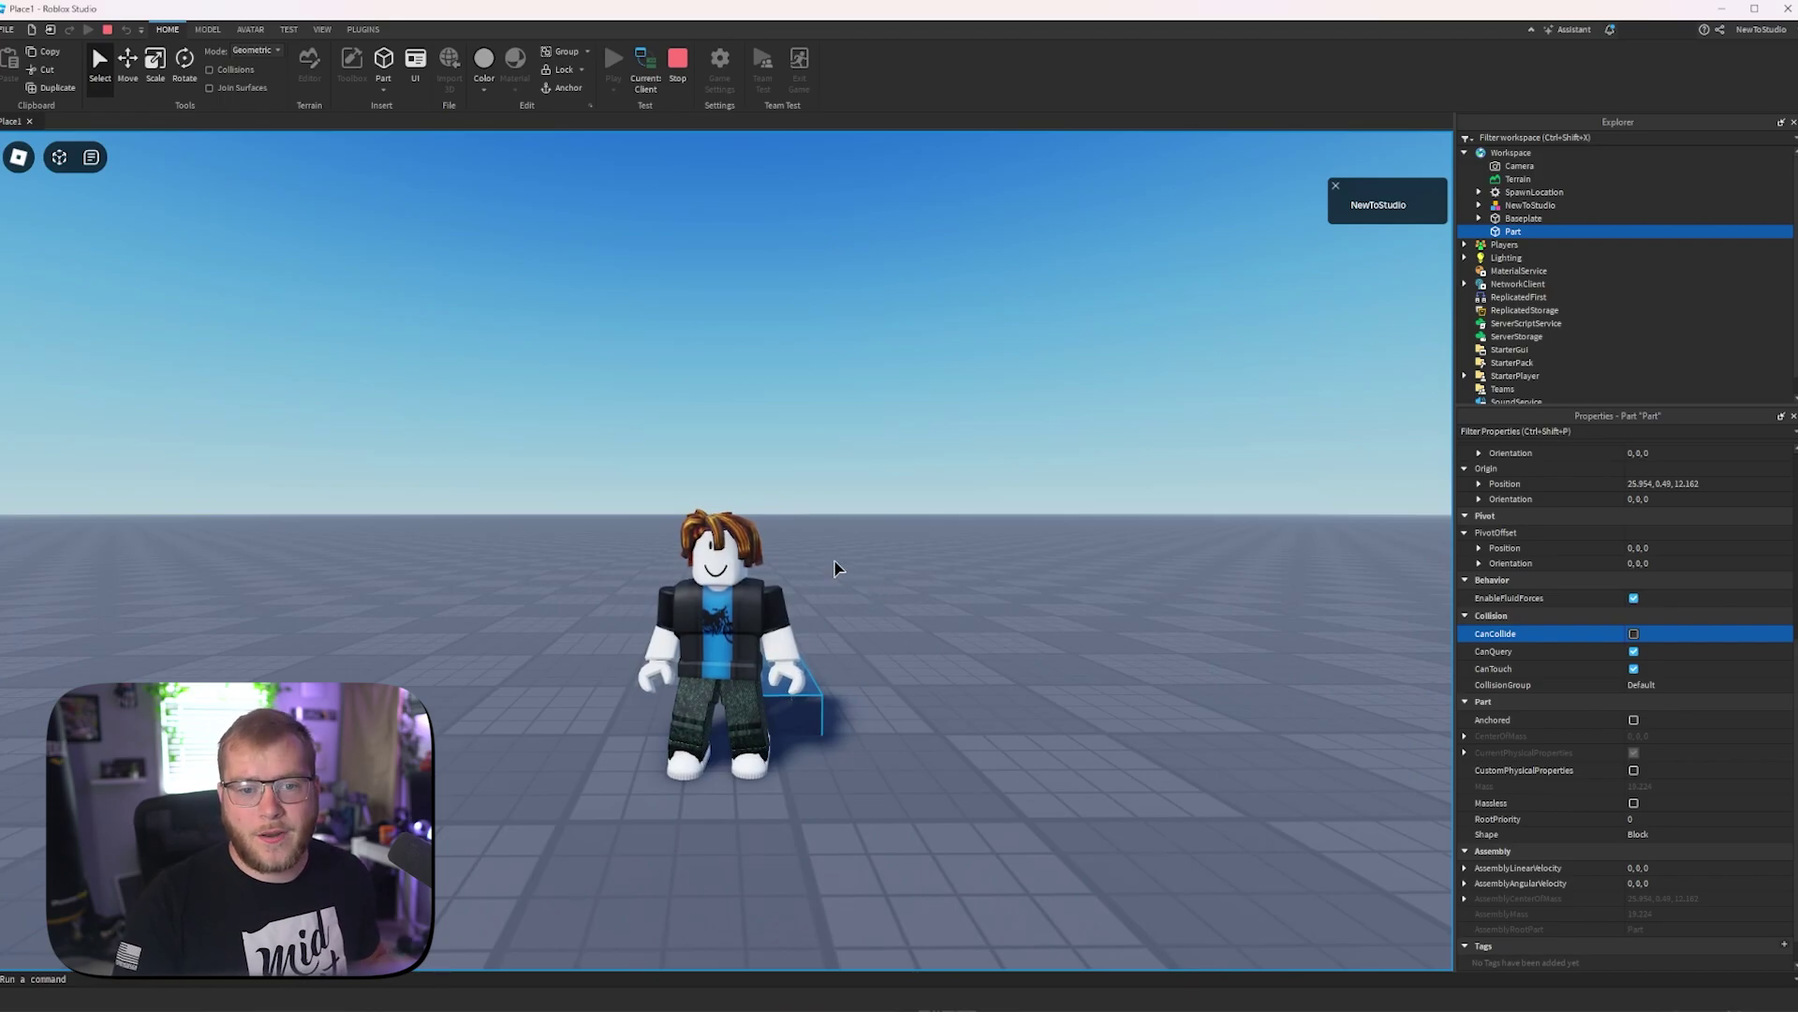
key("w")
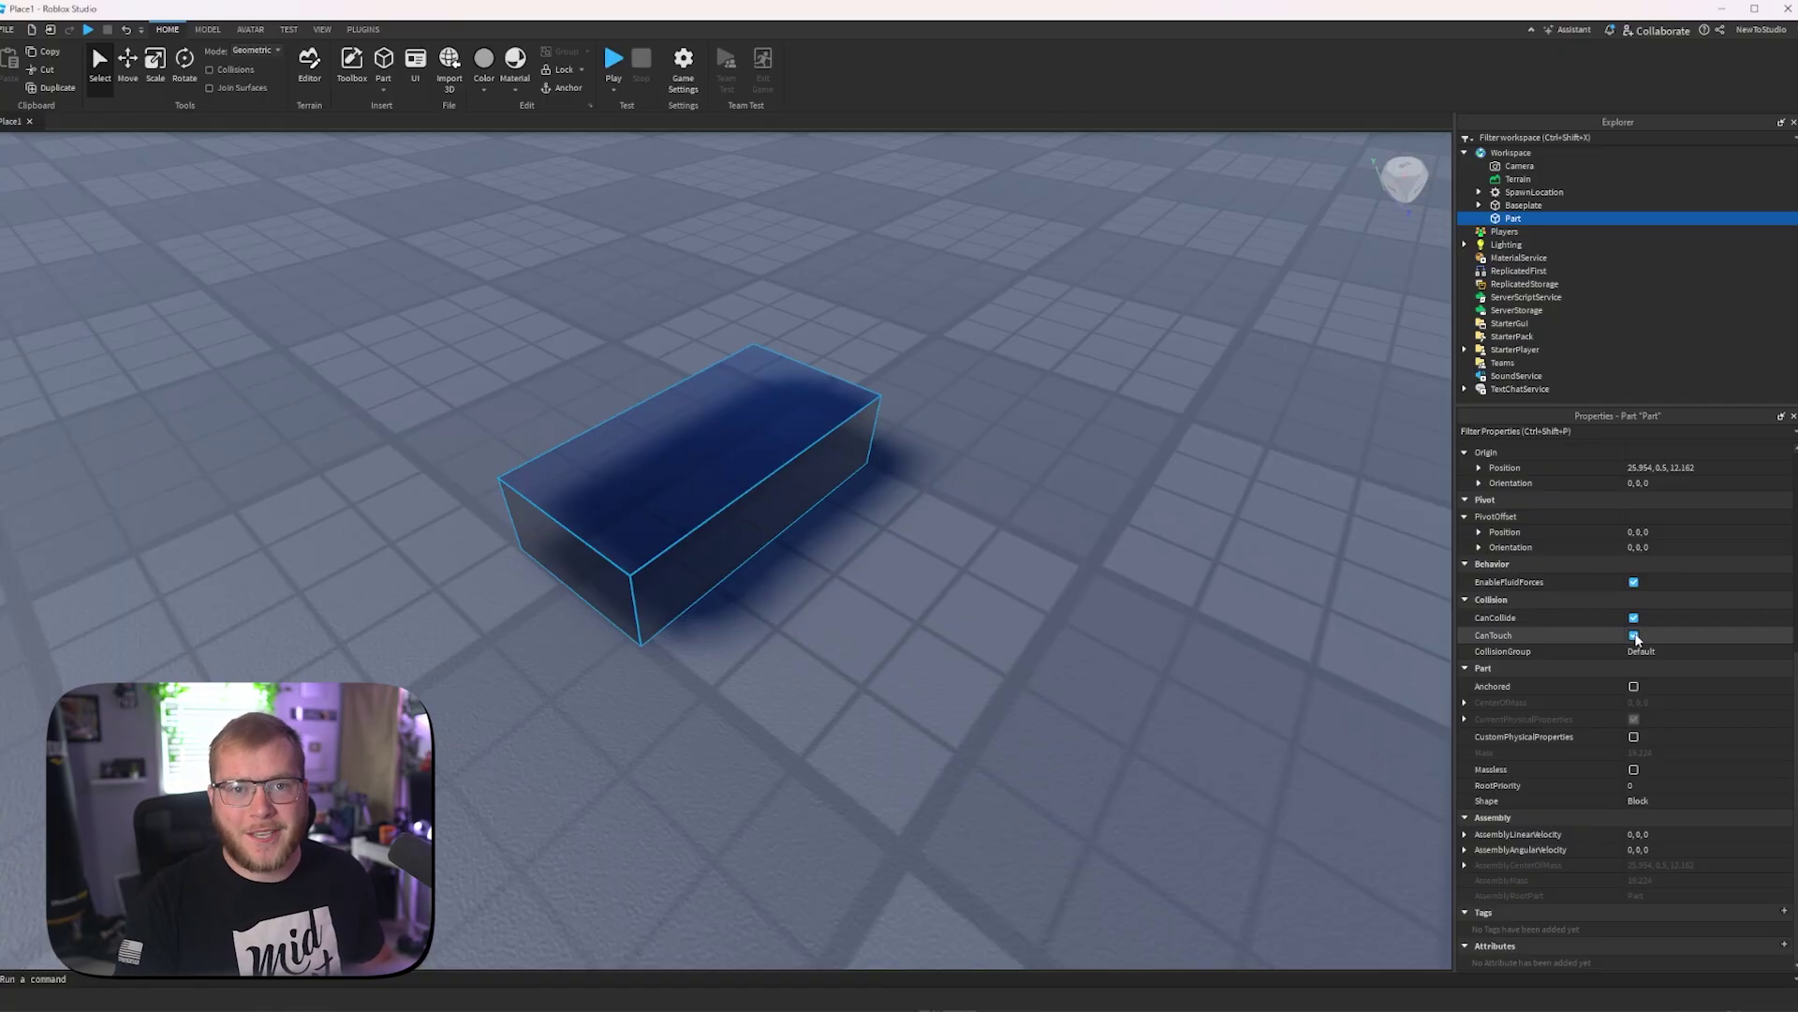
Step: Anchor the glass block and move it straight up above the baseplate to a height of about 4.02
left_click(1634, 688)
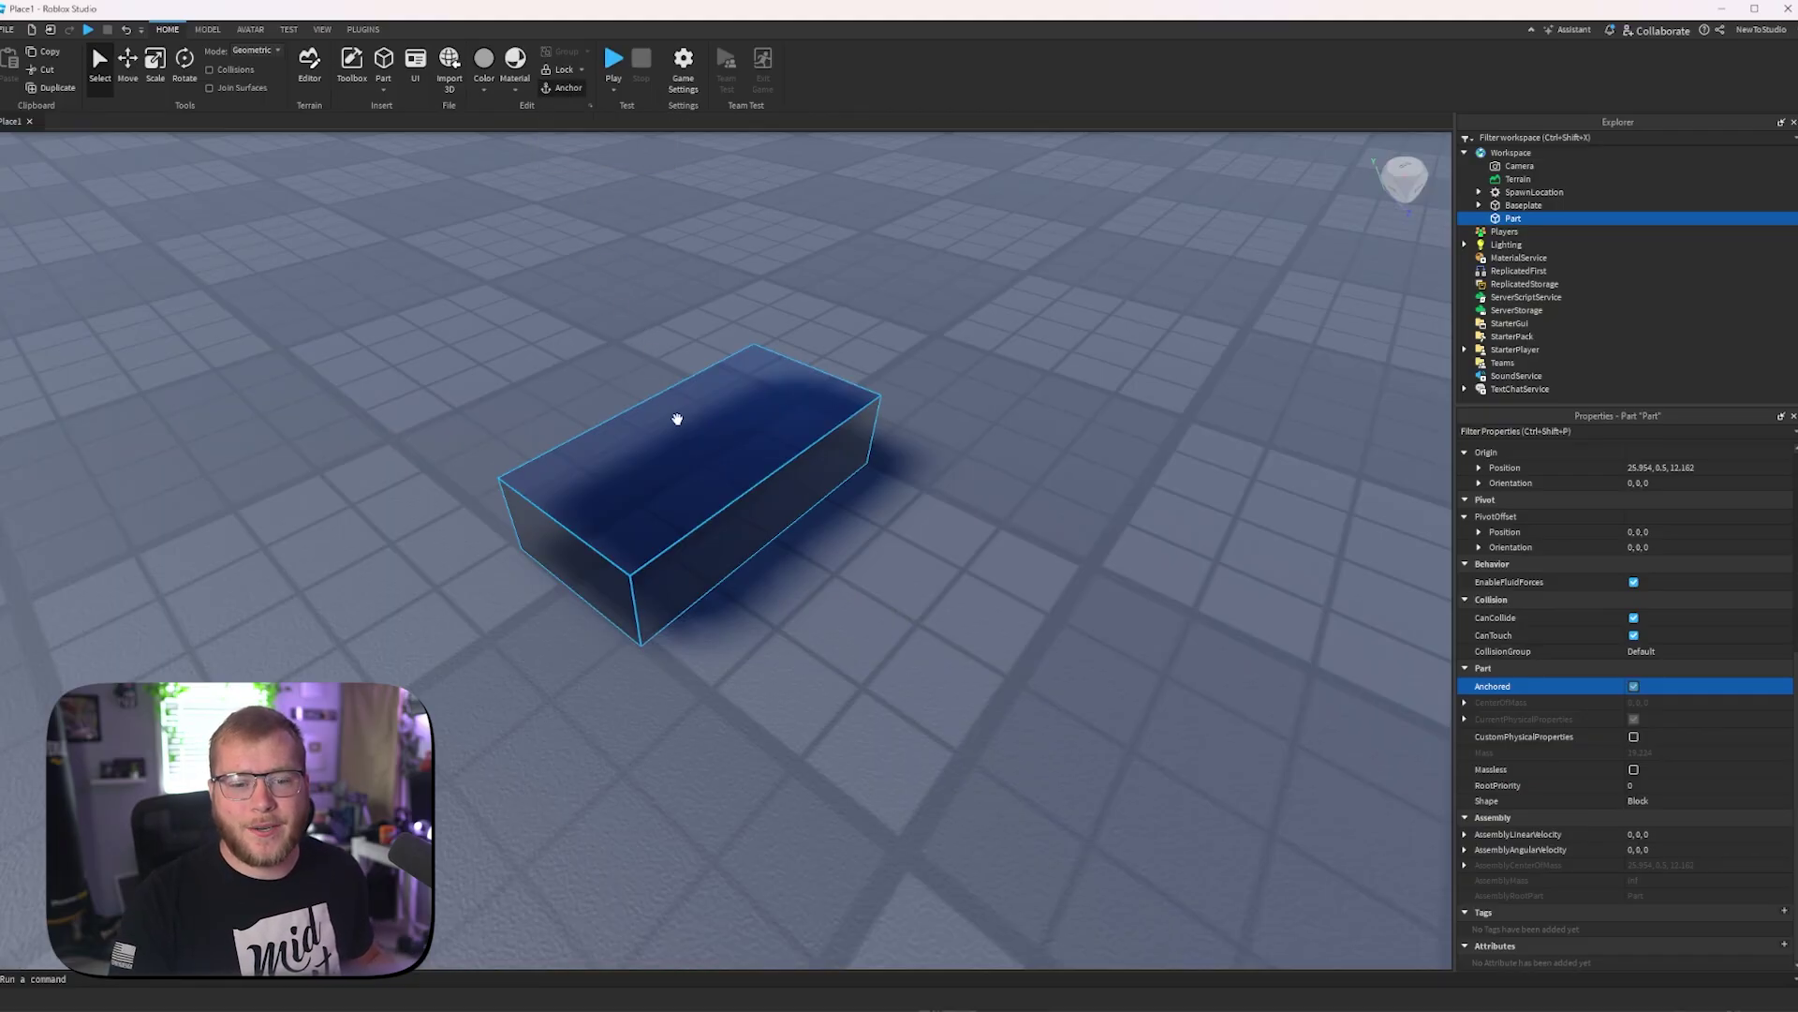
key("ctrl+2")
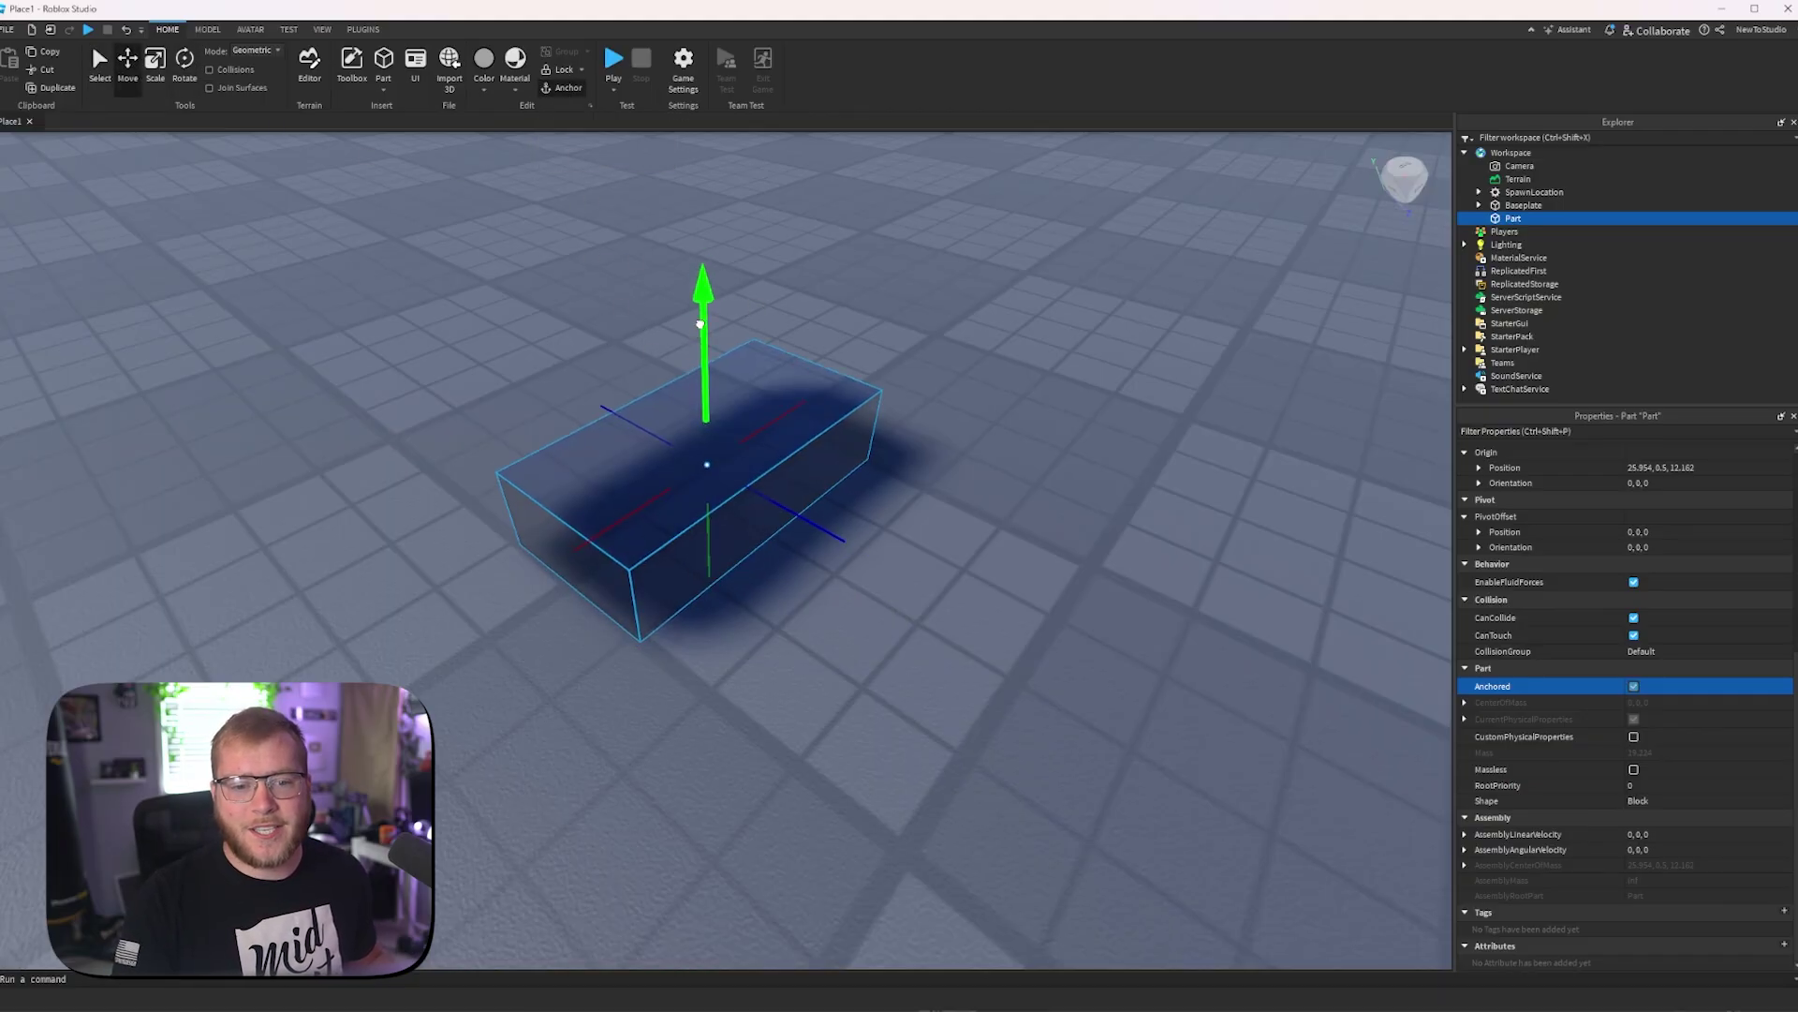
left_click_drag(700, 323, 700, 165)
right_click_drag(803, 345, 802, 382)
left_click_drag(734, 307, 734, 144)
right_click_drag(815, 300, 824, 334)
Step: Inspect the raised glass block and its shadow from several angles and review its properties from Part up to Appearance
scroll(822, 318, "down", 8)
left_click(823, 319)
scroll(822, 319, "up", 8)
mouse_move(1009, 429)
right_mouse_down()
mouse_move(1010, 468)
mouse_move(1010, 446)
right_mouse_up()
scroll(1010, 435, "down", 3)
scroll(1010, 435, "up", 3)
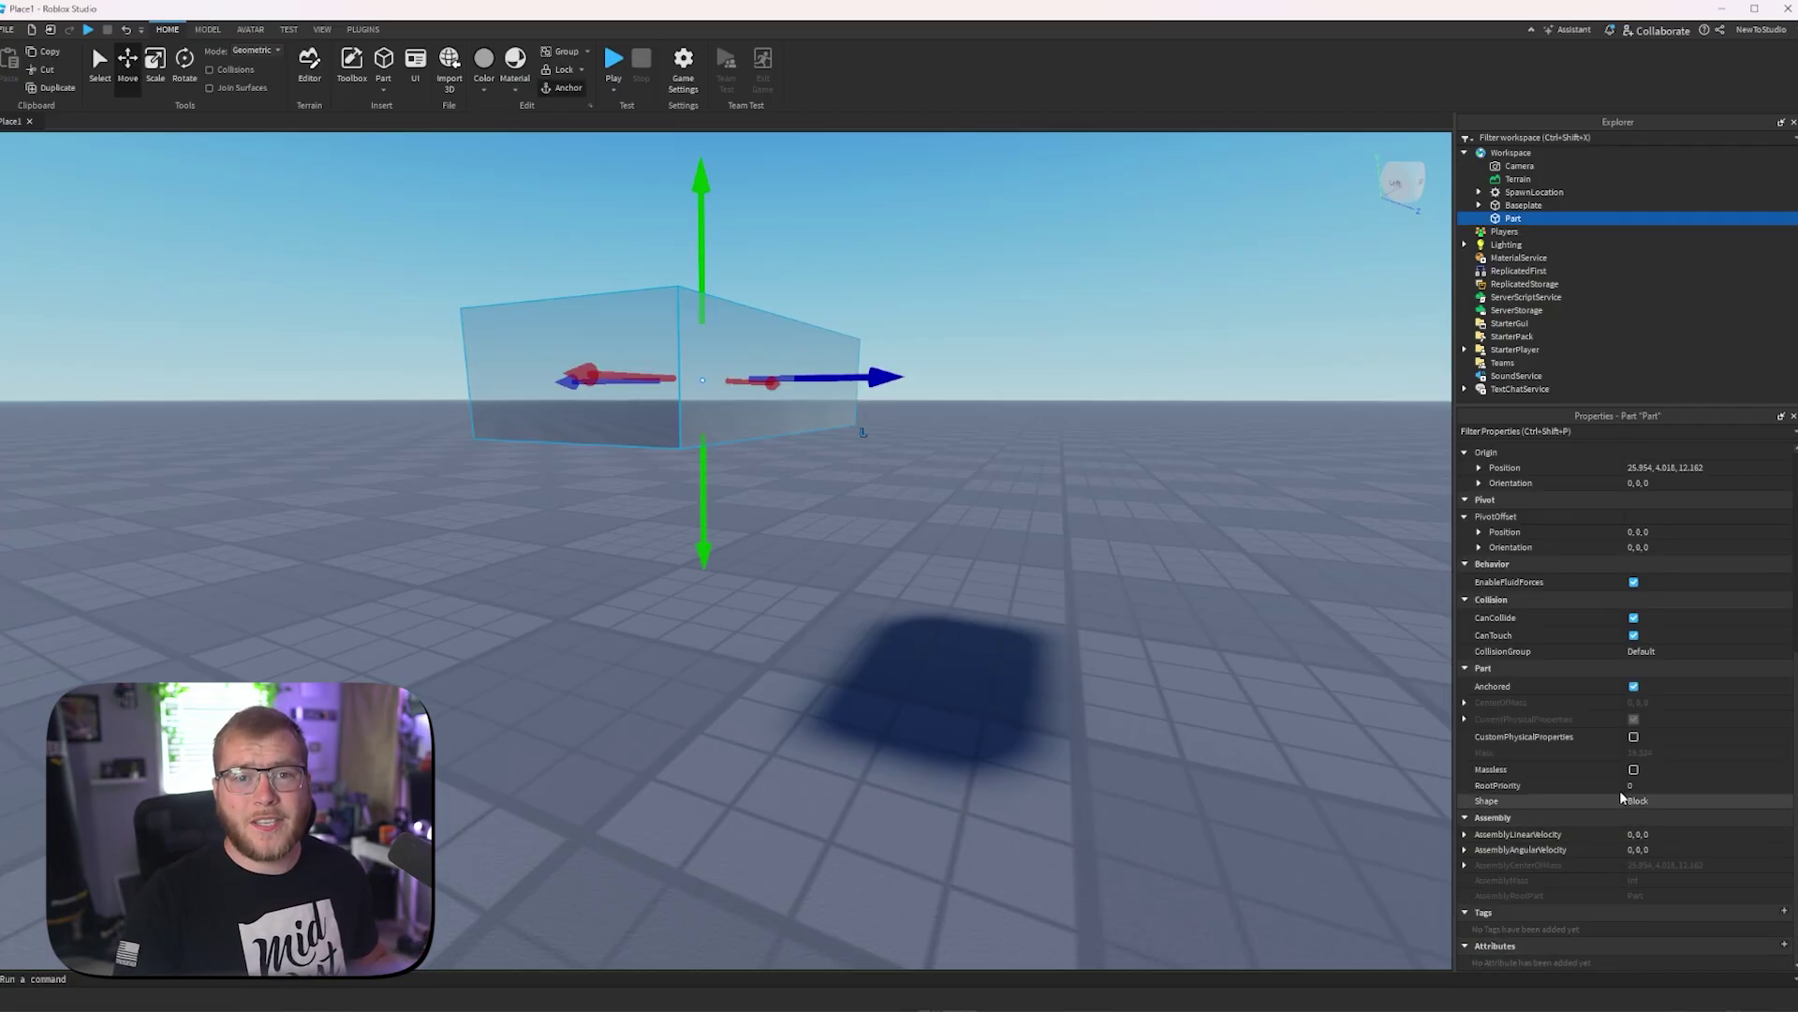
scroll(1639, 796, "up", 8)
scroll(1641, 784, "down", 1)
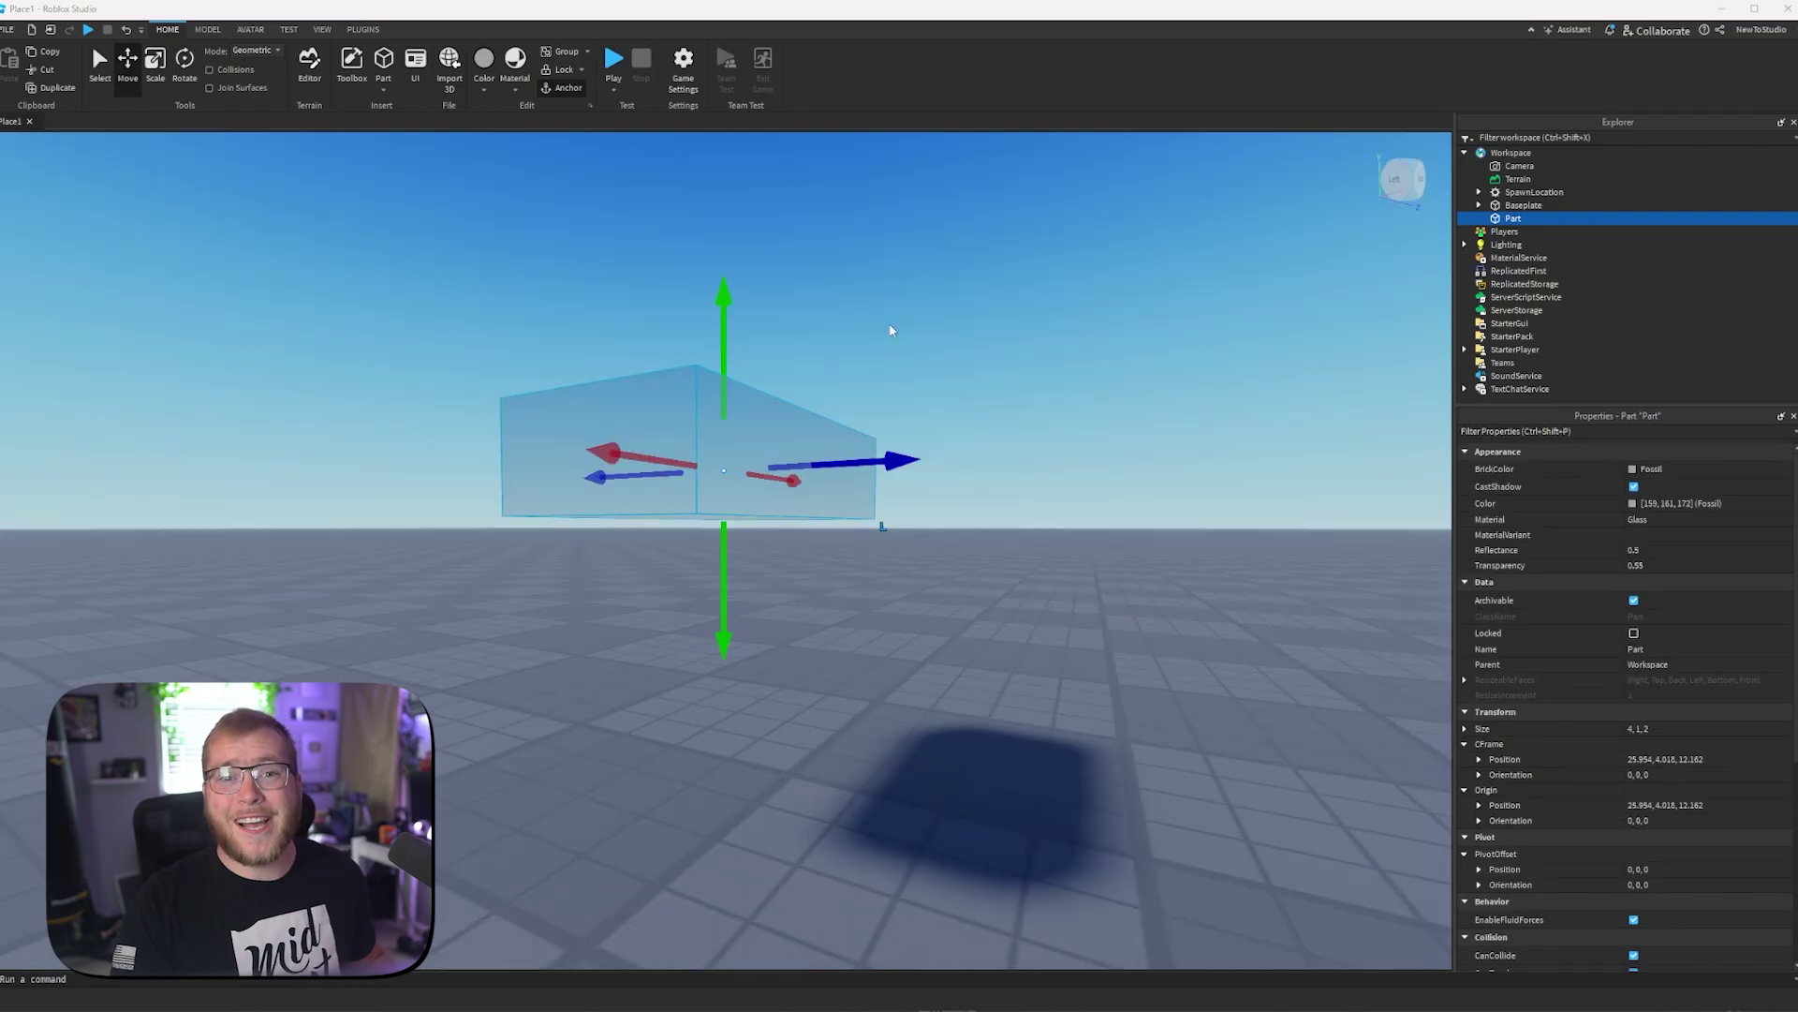
right_click_drag(891, 331, 903, 302)
left_click(903, 301)
left_click(799, 334)
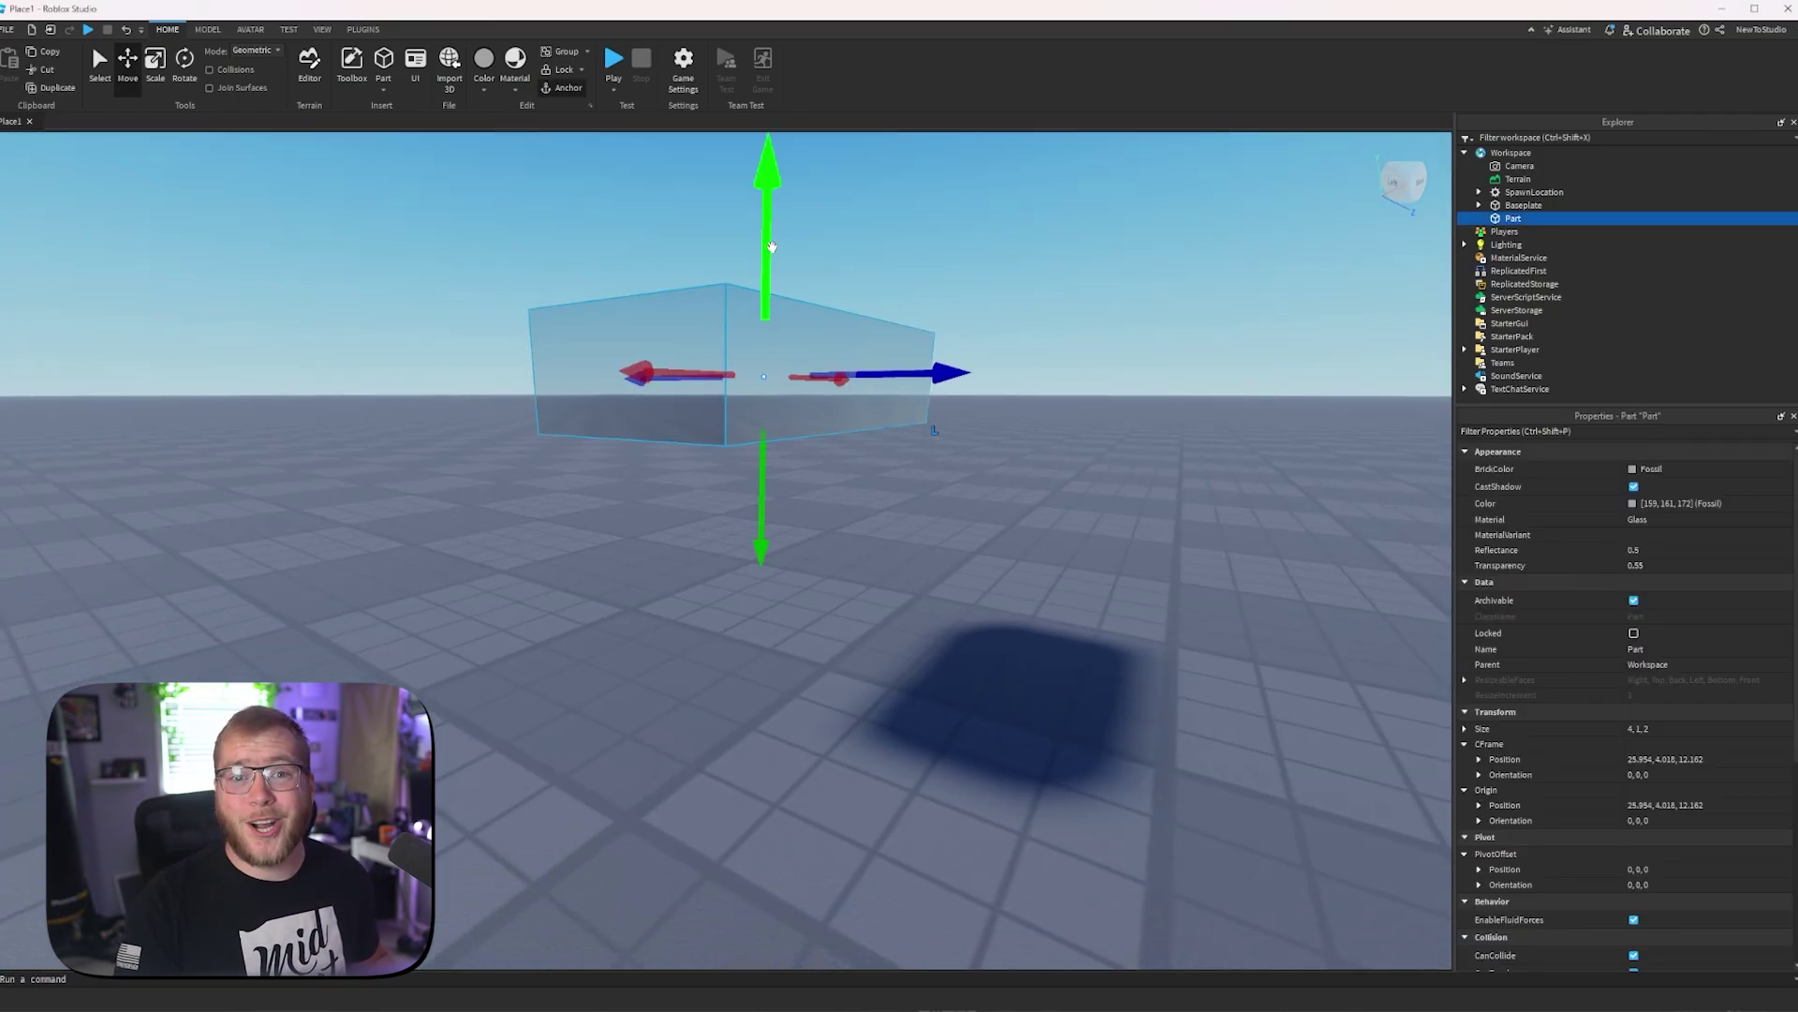